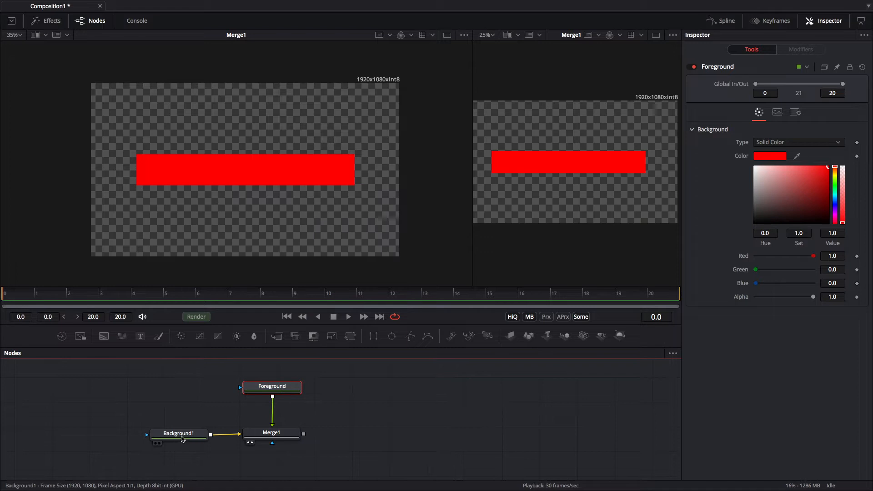
- Spread out the Foreground, Background1 and Merge1 nodes to leave more room between Foreground and Merge1
left_click_drag(285, 438, 286, 439)
left_click_drag(286, 389, 288, 386)
left_click_drag(290, 393, 294, 414)
left_click_drag(291, 406, 293, 385)
left_click(331, 409)
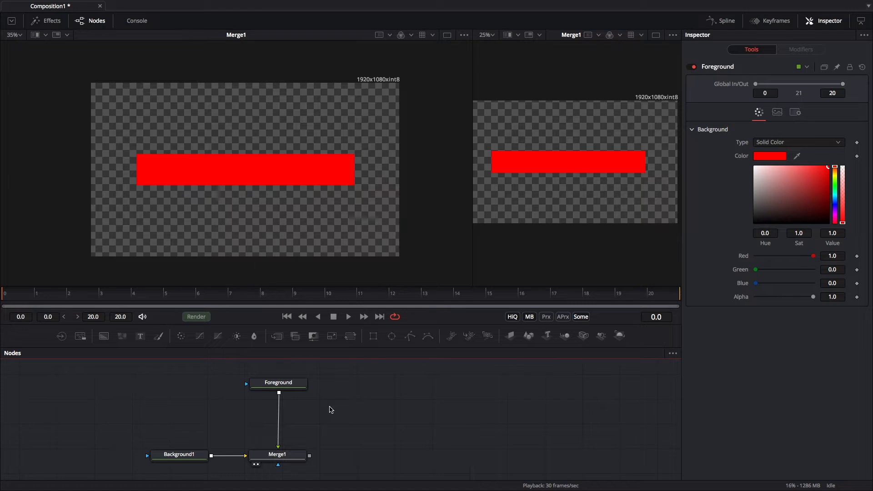
- Add a Transform node and place it beside the connection between Foreground and Merge1
key("shift+space")
type("xf")
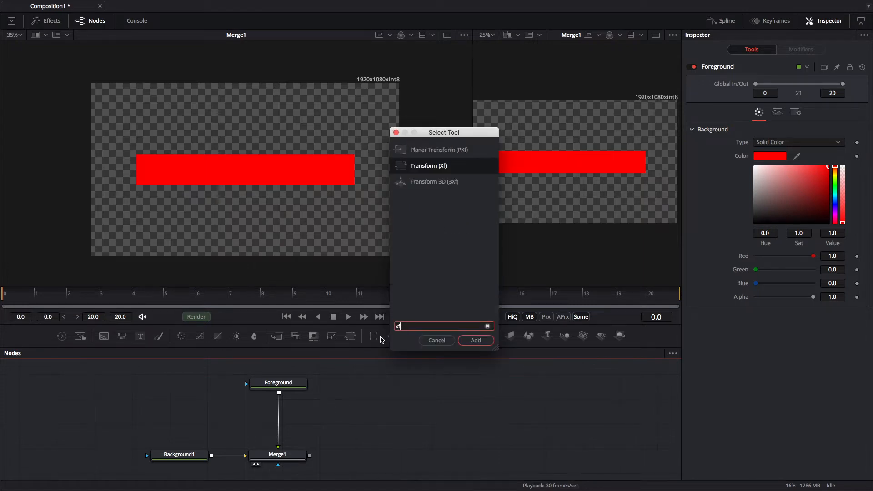
left_click(476, 340)
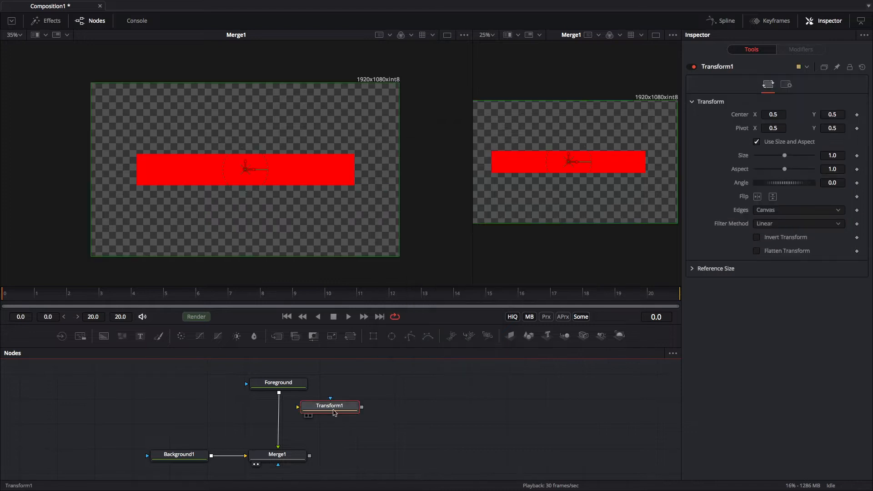
left_click_drag(328, 412, 351, 417)
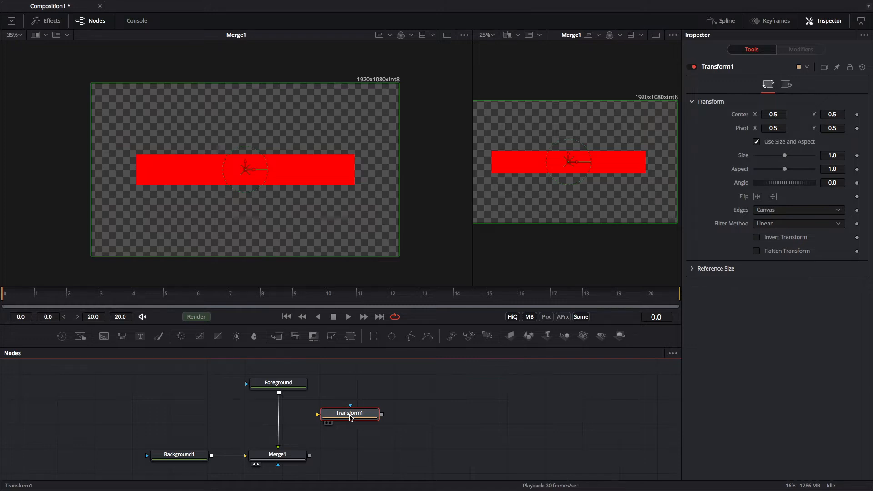
- Insert the Transform node into the connection between Foreground and Merge1, and tidy the node layout
left_click_drag(353, 414, 278, 421)
left_click(299, 384)
left_click_drag(298, 384, 149, 473)
left_click_drag(213, 447, 225, 438)
left_click_drag(368, 372, 212, 448)
left_click_drag(279, 412, 277, 414)
left_click(368, 404)
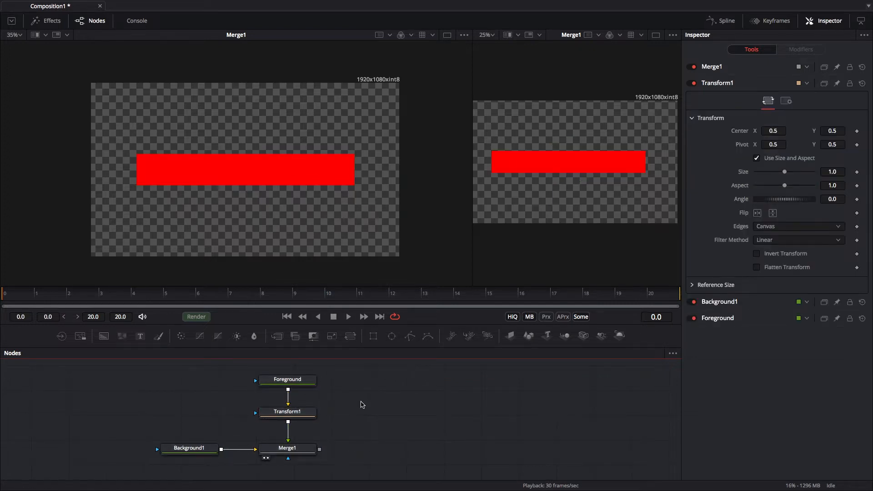
- Select the Transform1 node and scrub through the timeline to view the bar across the frames
left_click(308, 413)
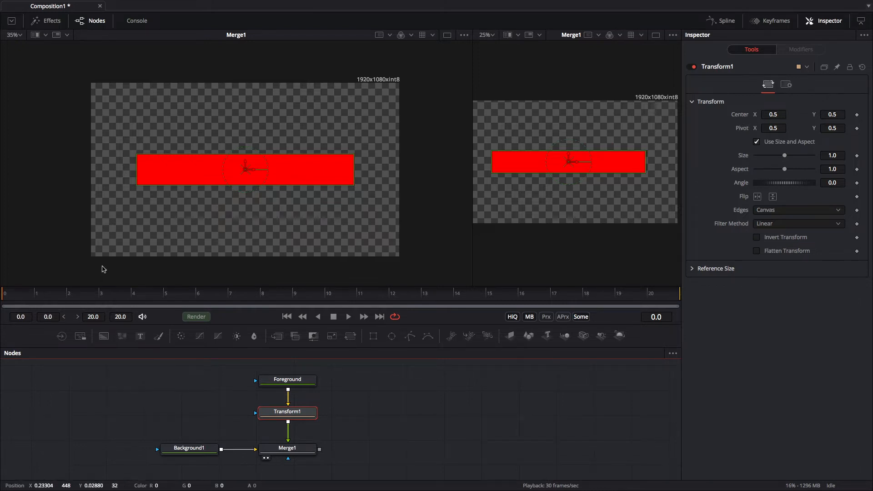
left_click_drag(11, 295, 223, 292)
key("space")
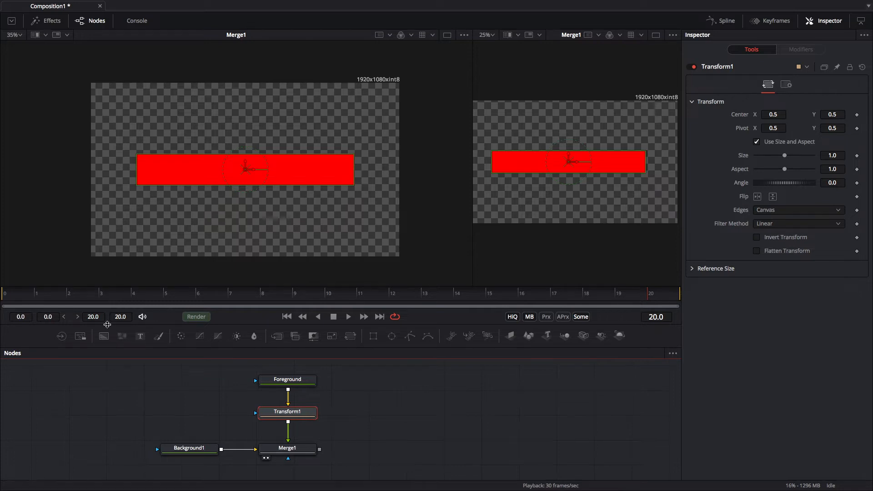
- Set the render end time to 20 and the global end time to 70
left_click_drag(102, 316, 48, 316)
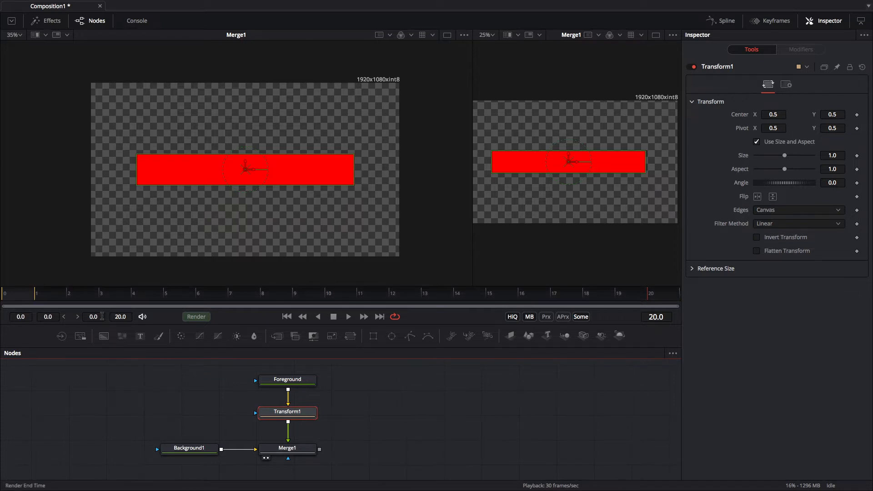
left_click(98, 315)
type("5")
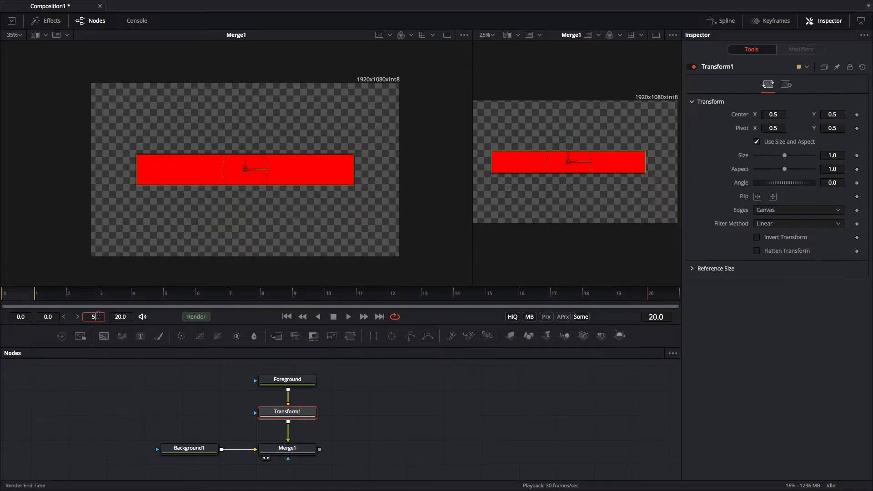
type("20")
key("Return")
left_click(122, 314)
type("70")
key("Return")
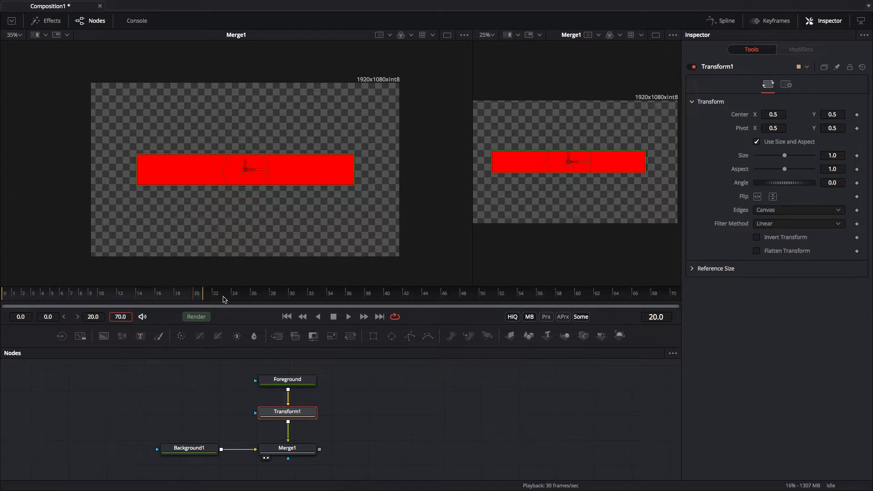
- Try out the timeline's range controls, set the global end time to 20, and return to frame 0
left_click_drag(191, 301, 504, 292)
left_click_drag(679, 284, 539, 308)
left_click_drag(677, 308, 64, 305)
double_click(120, 317)
type("20")
key("Return")
left_click(16, 298)
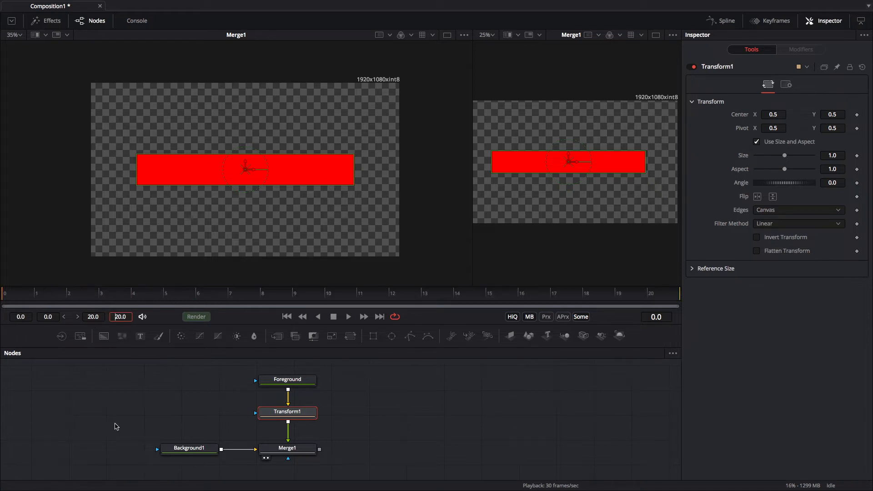
- Modify the Transform node's Center with an Expression modifier and review the modifier's settings pages
right_click(743, 118)
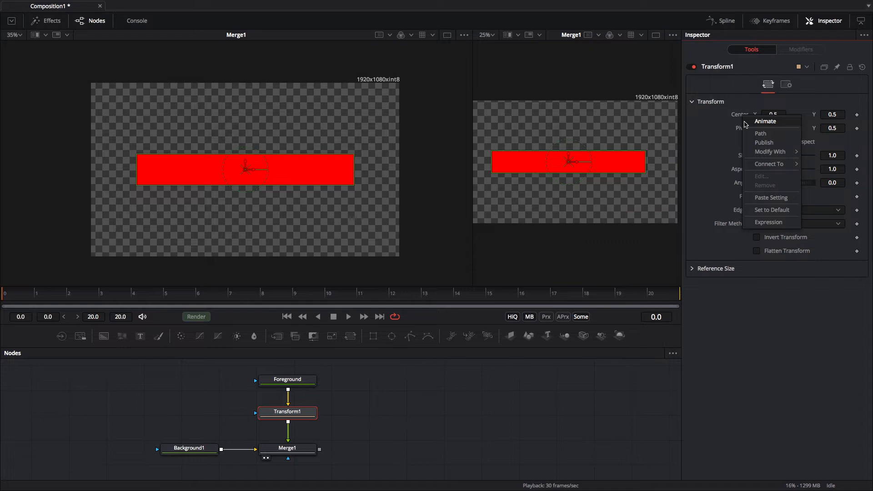
mouse_move(772, 154)
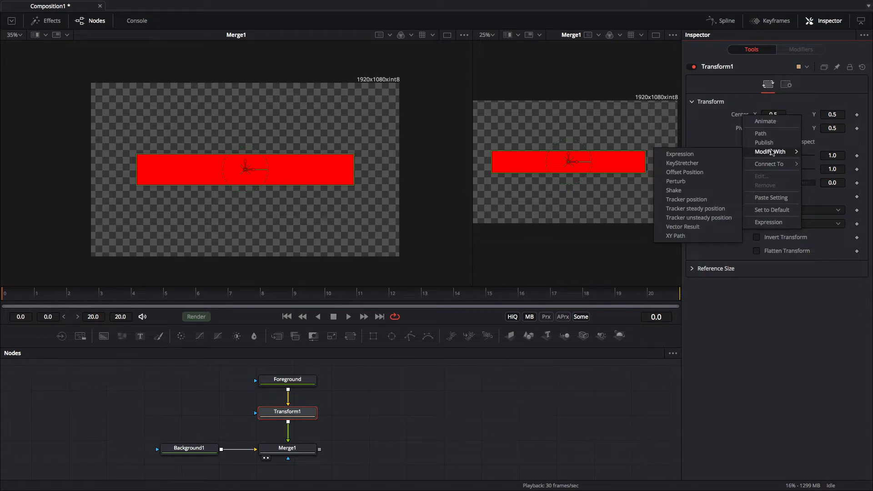
left_click(686, 154)
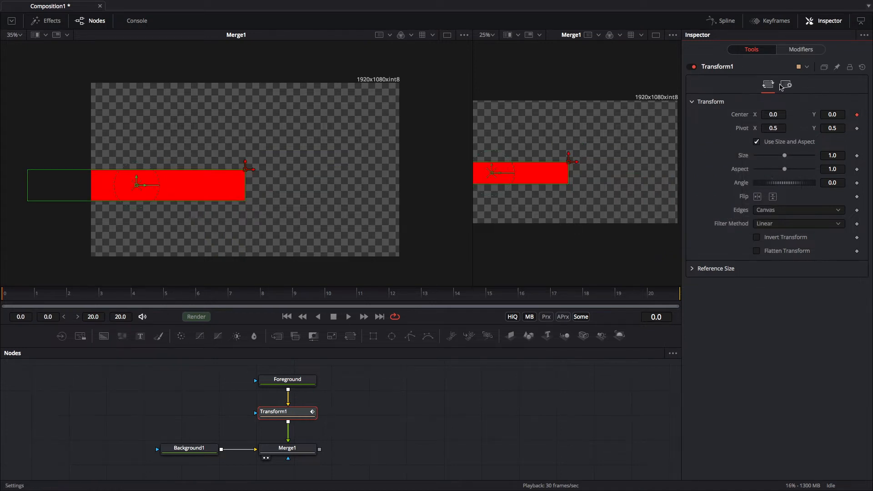
left_click(799, 49)
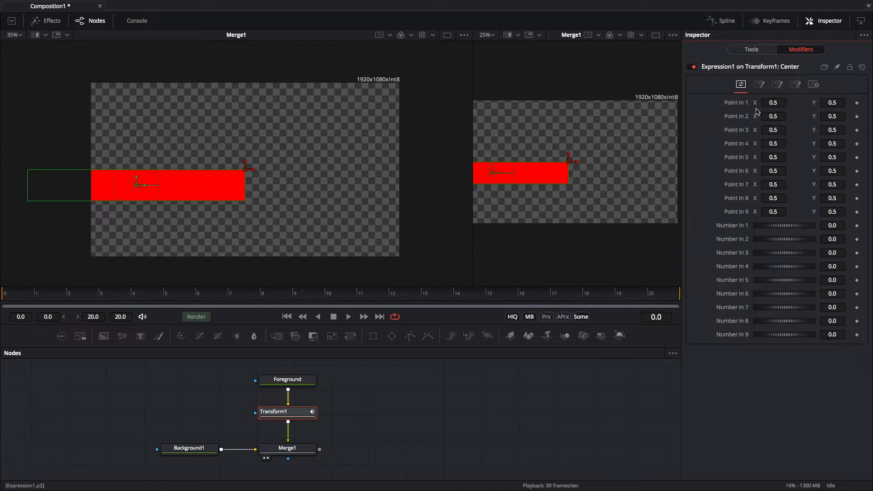
left_click(759, 85)
left_click(777, 85)
left_click(758, 85)
left_click(741, 85)
left_click(763, 54)
- Replace the Expression modifier on the Transform node's Center with a Shake modifier and play the animation
right_click(743, 116)
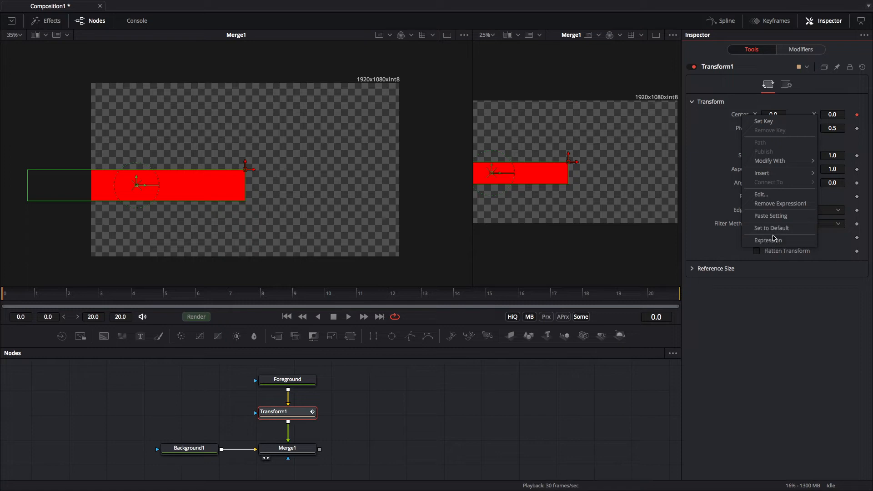
left_click(766, 204)
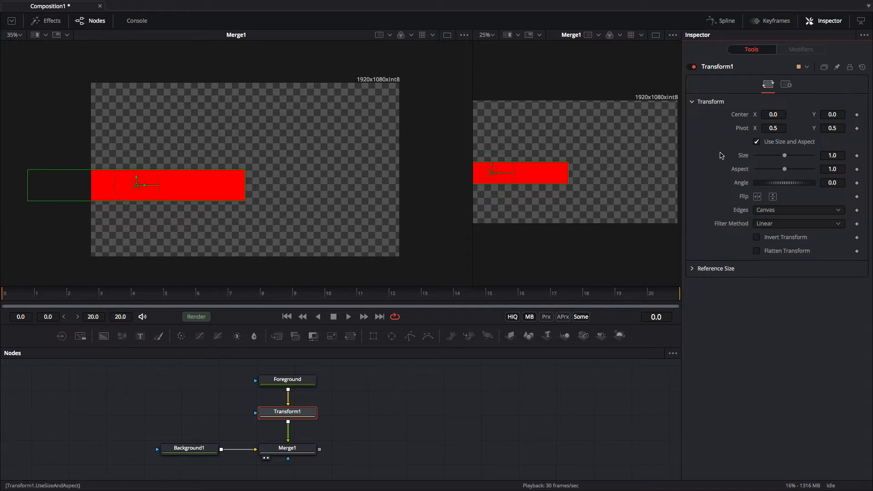
right_click(741, 116)
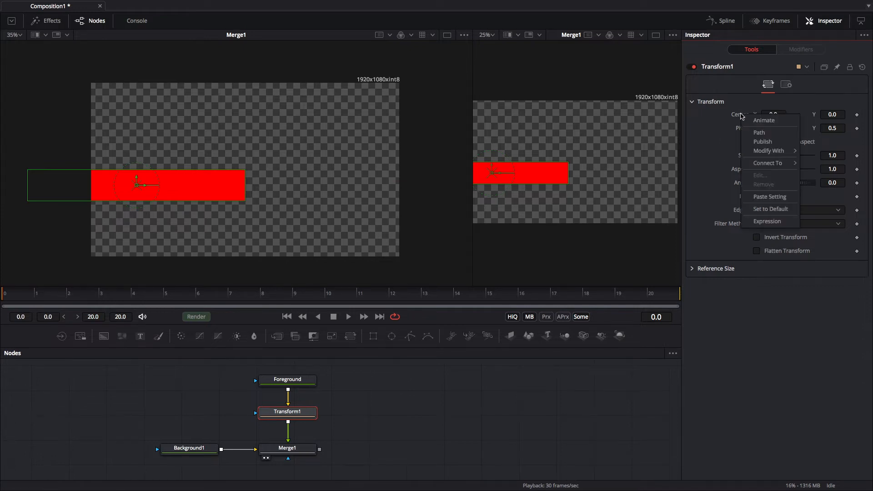
mouse_move(764, 153)
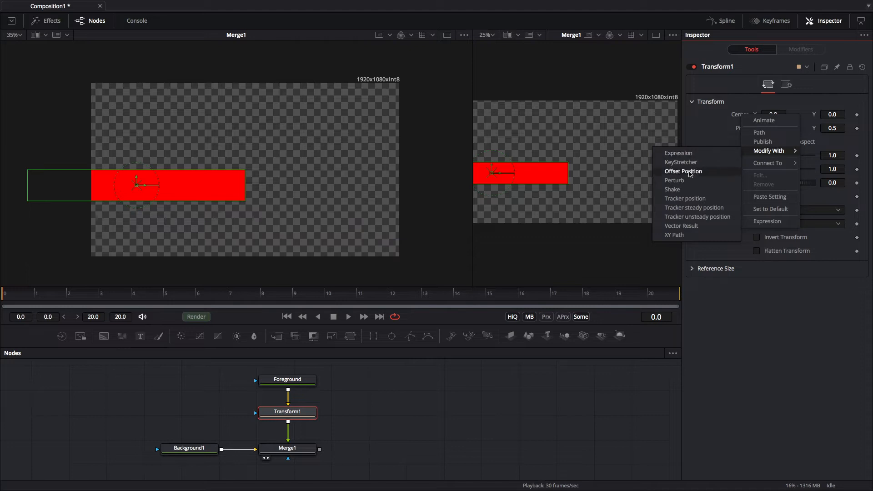
left_click(684, 189)
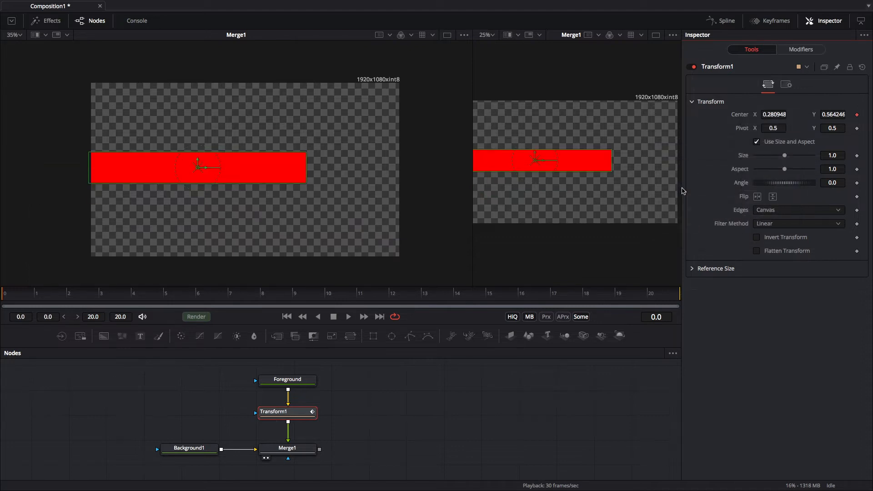
left_click_drag(3, 296, 2, 331)
left_click(349, 317)
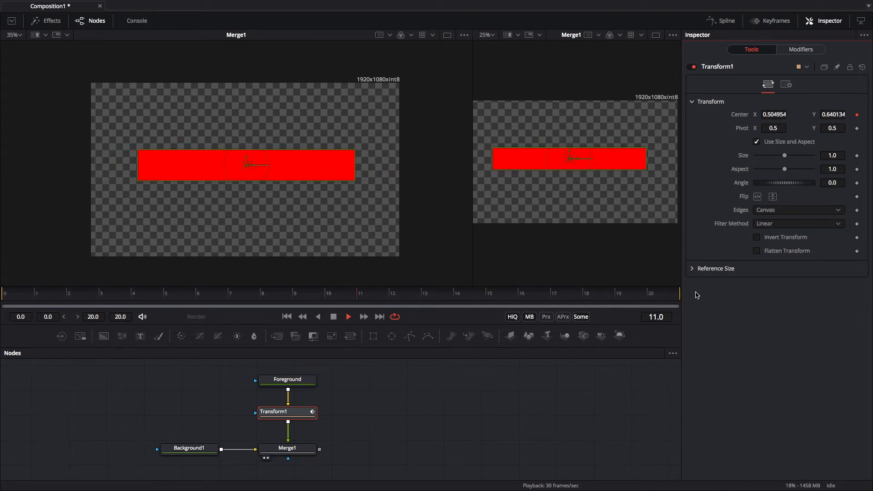
- Extend the global end time and the render range to frame 200 and play back the longer shake
left_click(121, 317)
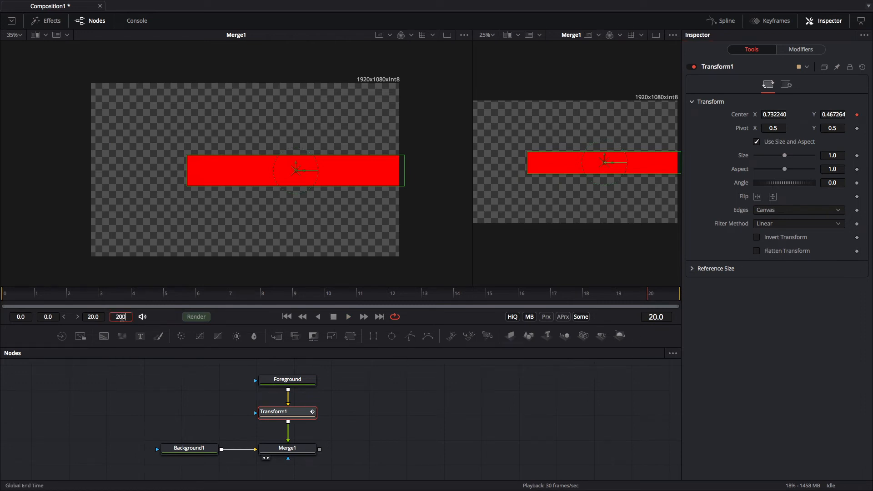
type("200")
left_click(93, 316)
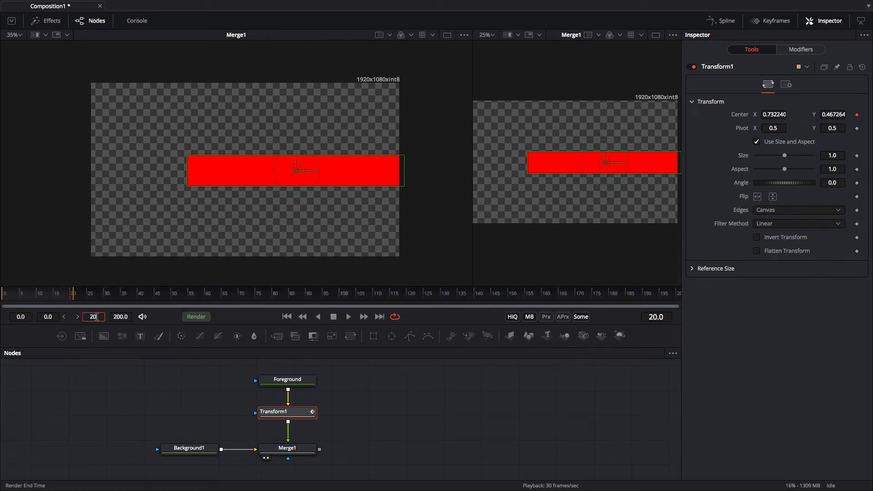
type("200")
left_click(52, 299)
left_click(6, 299)
left_click(363, 317)
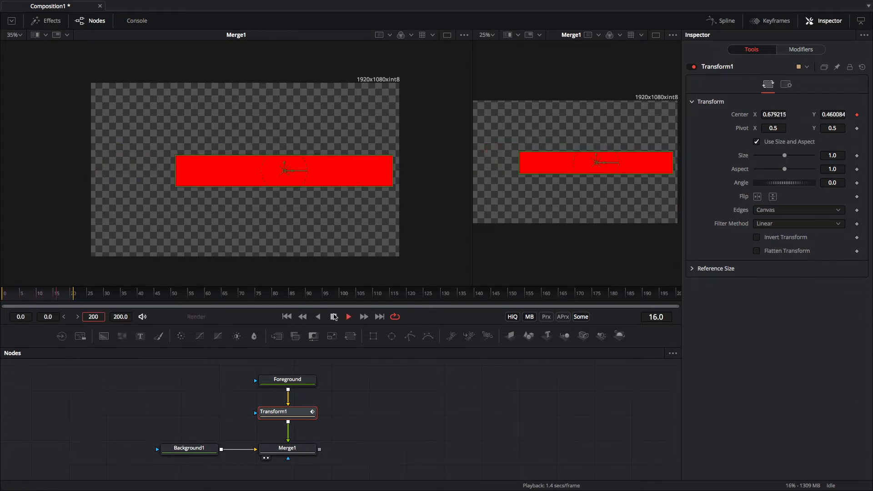
left_click_drag(78, 296, 649, 297)
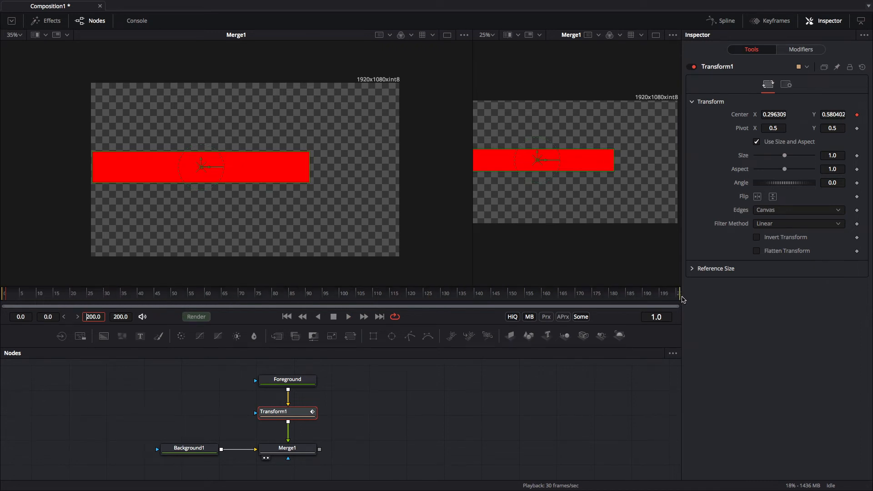
left_click(346, 315)
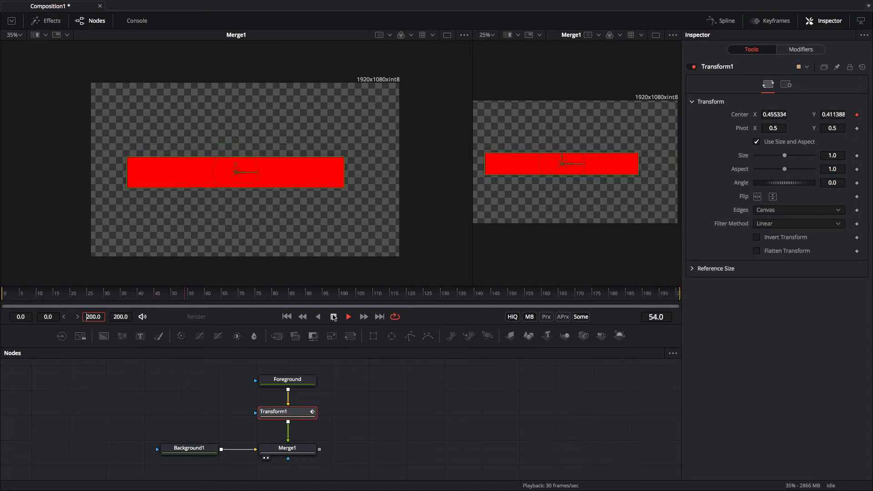
left_click(334, 317)
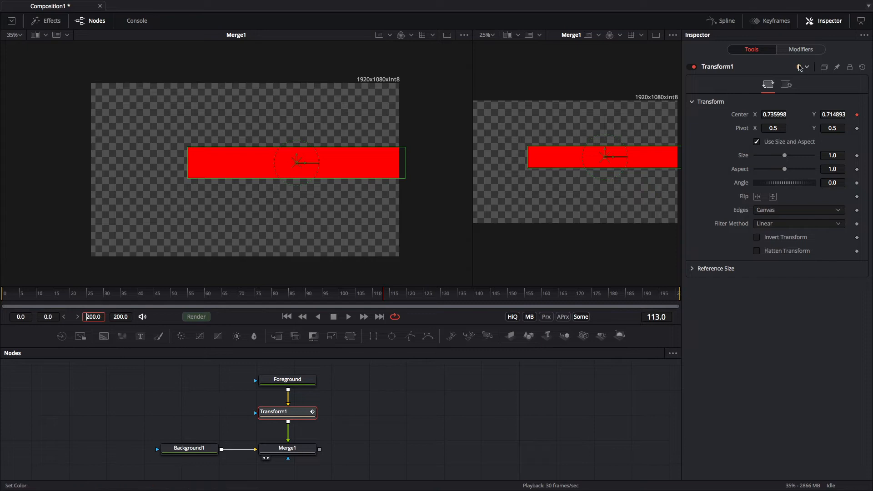
- Reseed the Shake modifier on the Transform node's Center repeatedly until its random seed is 22134
left_click(800, 49)
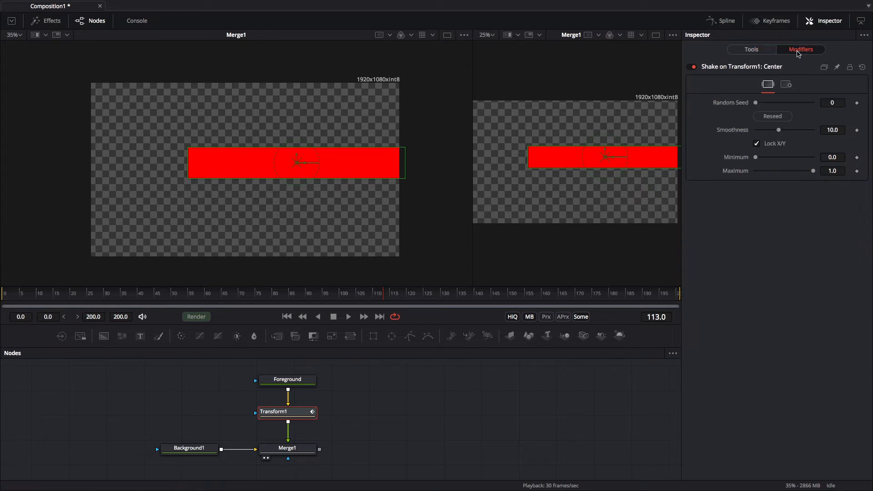
left_click(769, 118)
left_click(770, 118)
left_click(770, 118)
left_click(769, 118)
left_click(769, 118)
left_click(769, 118)
left_click(769, 118)
left_click(769, 117)
left_click(769, 117)
left_click(769, 118)
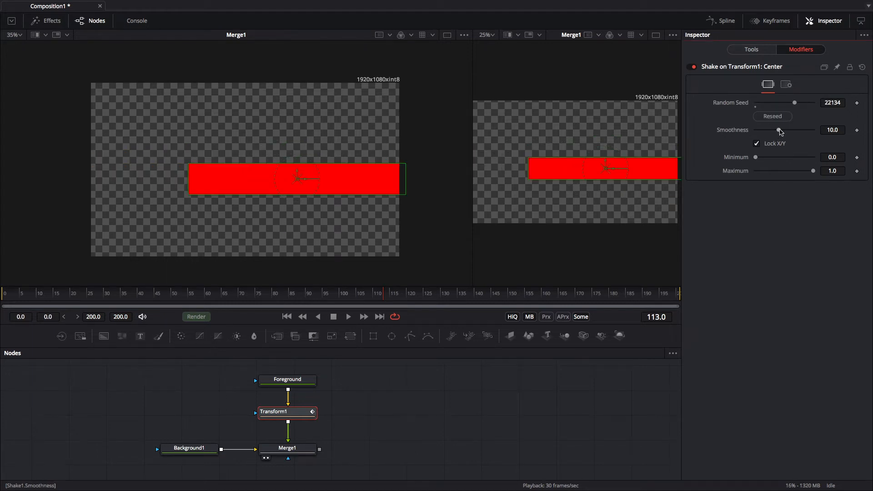
- Play the reseeded shake animation from the first frame, and stop it
left_click_drag(42, 296, 2, 296)
left_click(347, 317)
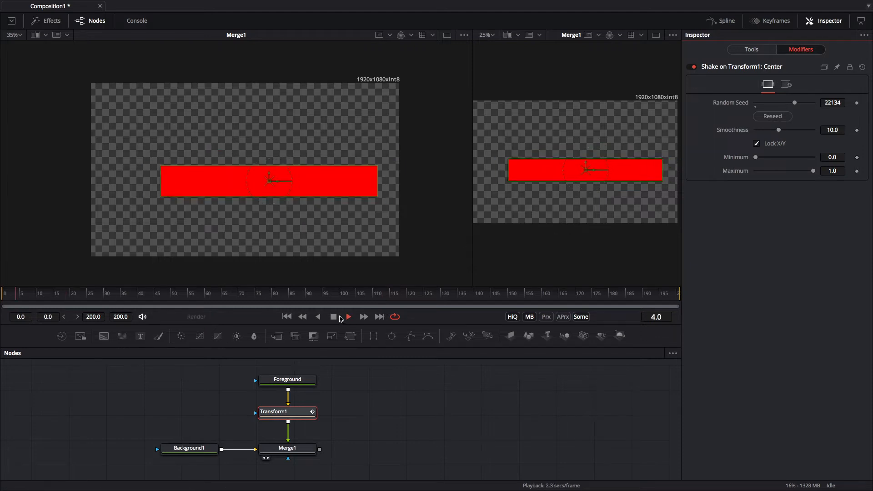
left_click(334, 316)
- Lower the Shake modifier's Smoothness to 0.001 and play back the result
left_click_drag(780, 132, 755, 131)
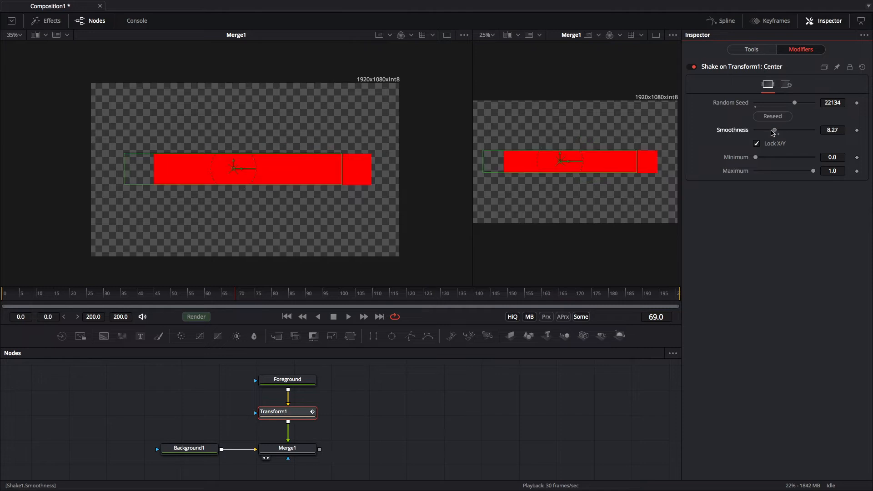
left_click(348, 317)
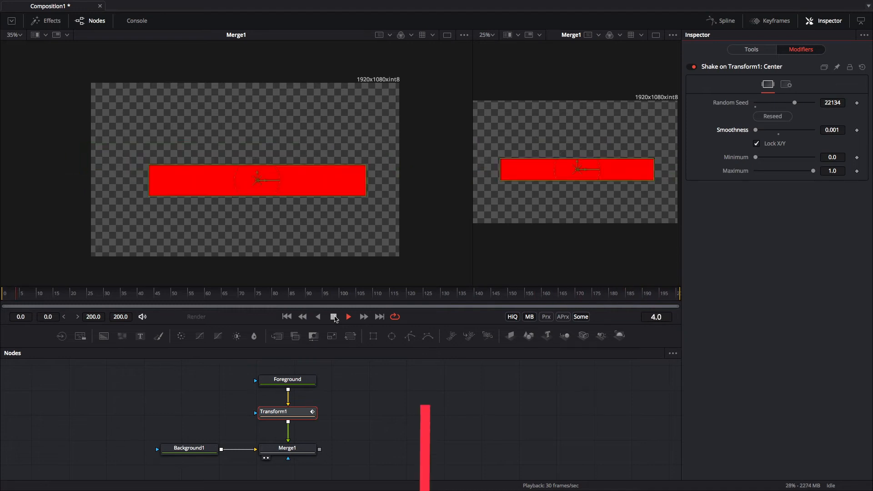
left_click(334, 317)
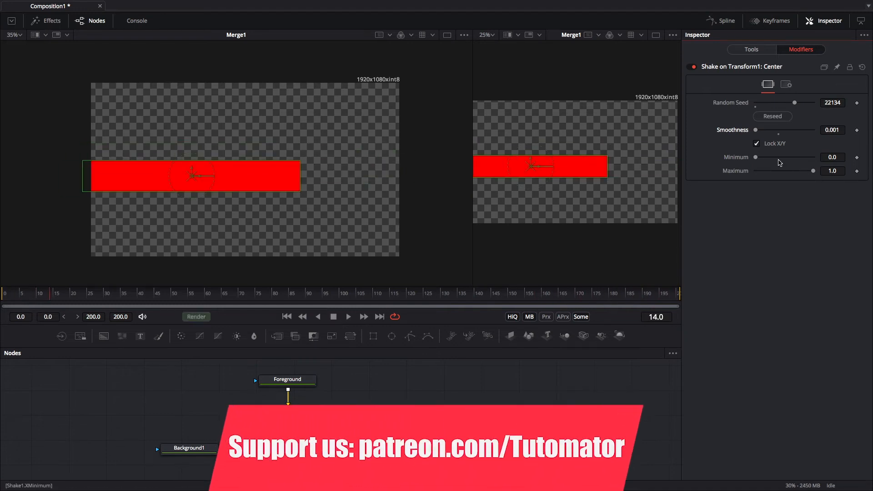
- Narrow the Shake modifier's range to a Minimum of 0.425 and a Maximum of 0.575
left_click_drag(757, 159, 792, 172)
left_click(813, 171)
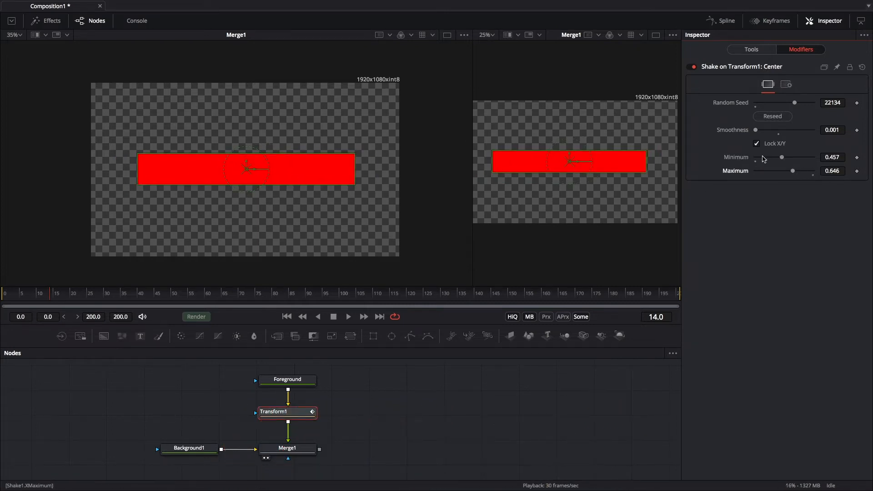
left_click_drag(782, 159, 781, 159)
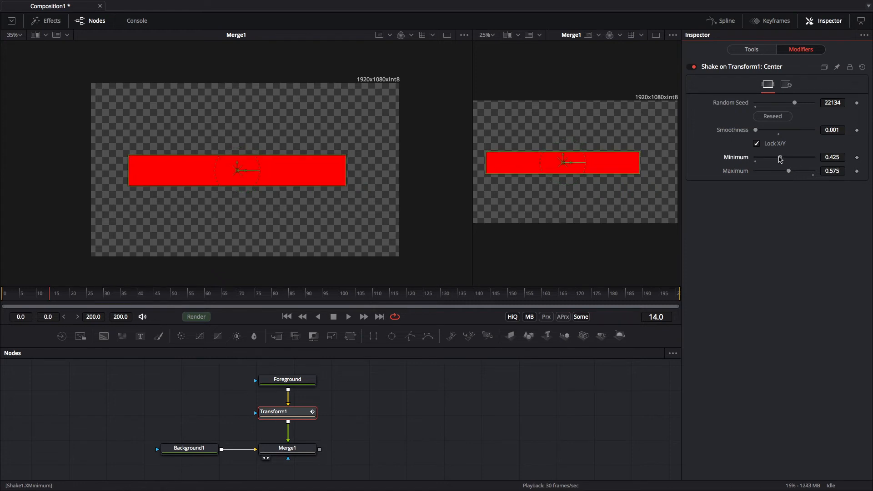
- During playback, set the Shake modifier's Minimum to 0.567 and Maximum to 0.551, reseed it to 22685, and raise Smoothness to 25
left_click(348, 317)
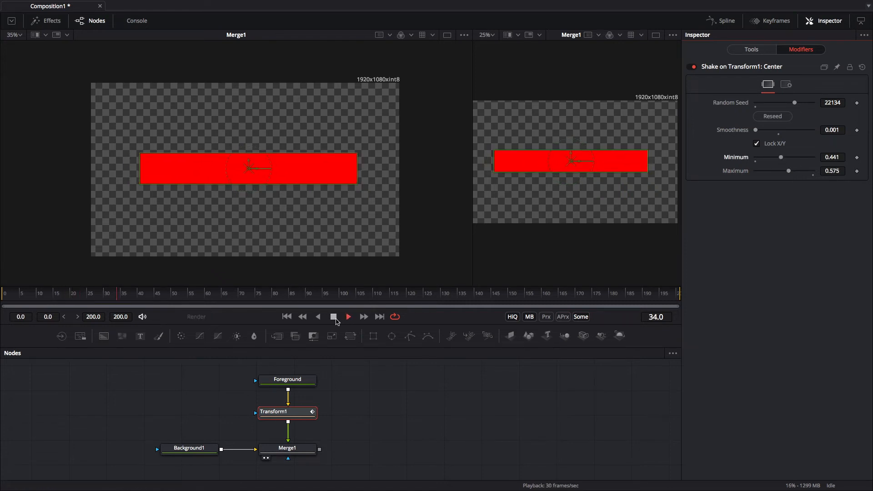
mouse_move(781, 158)
left_mouse_down()
mouse_move(755, 158)
mouse_move(812, 170)
mouse_move(787, 172)
left_mouse_up()
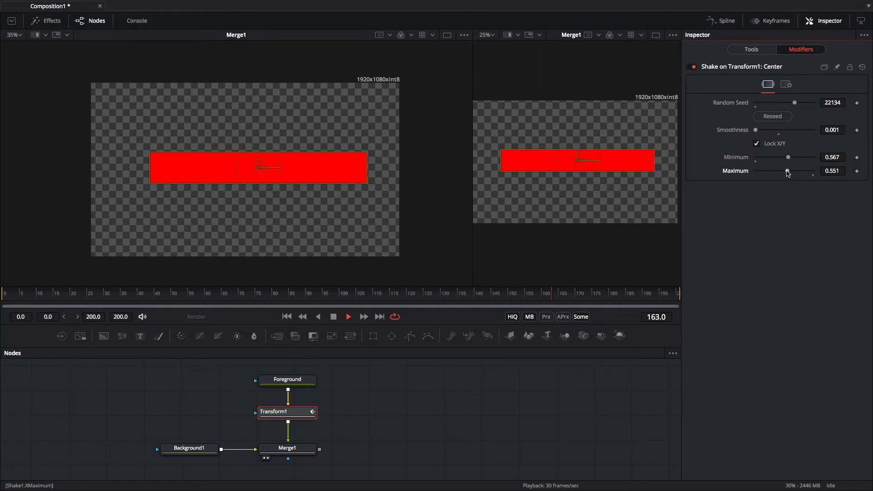
left_click(772, 117)
left_click_drag(758, 132, 823, 132)
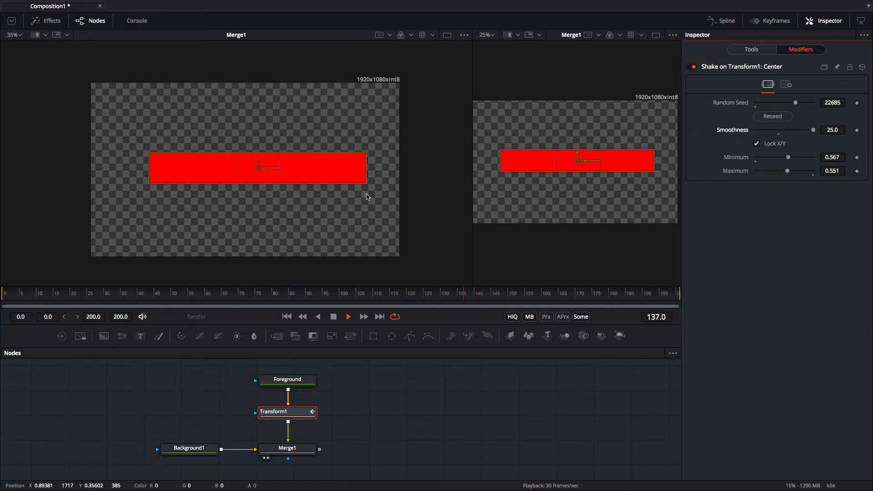
scroll(373, 174, "right", 1)
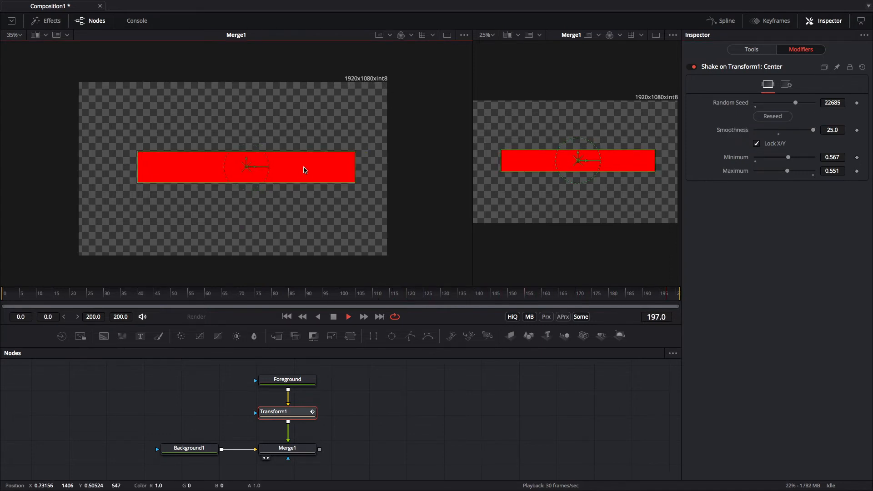
scroll(304, 170, "up", 3)
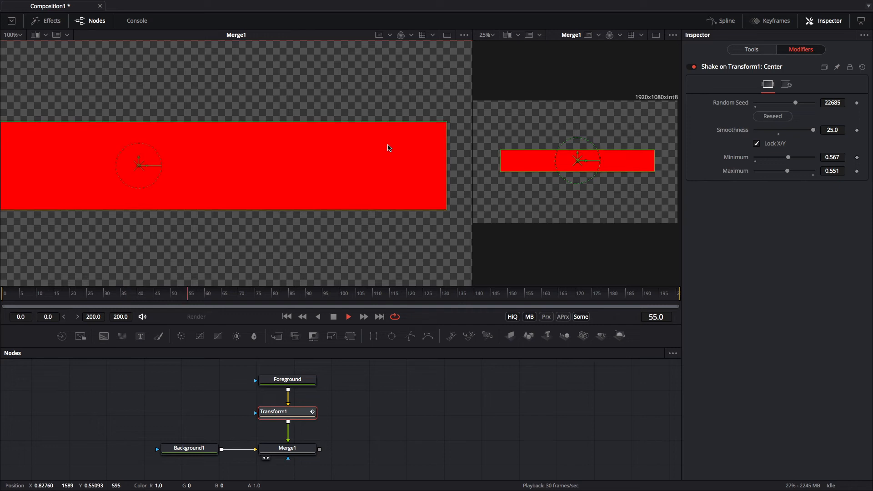
- Lower the Shake modifier's Smoothness to 18.11 and Minimum to 0.386, and stop the playback
left_click_drag(809, 132, 778, 157)
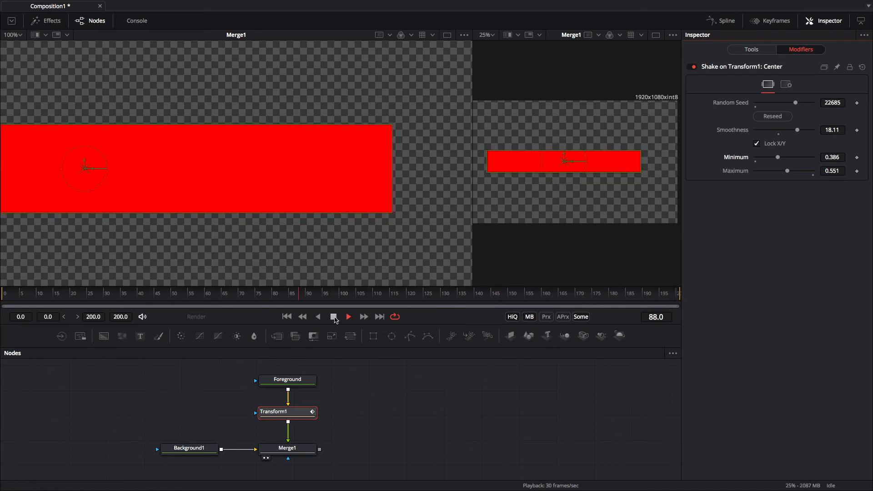
left_click(349, 316)
scroll(349, 213, "down", 3)
left_click_drag(349, 210, 346, 194)
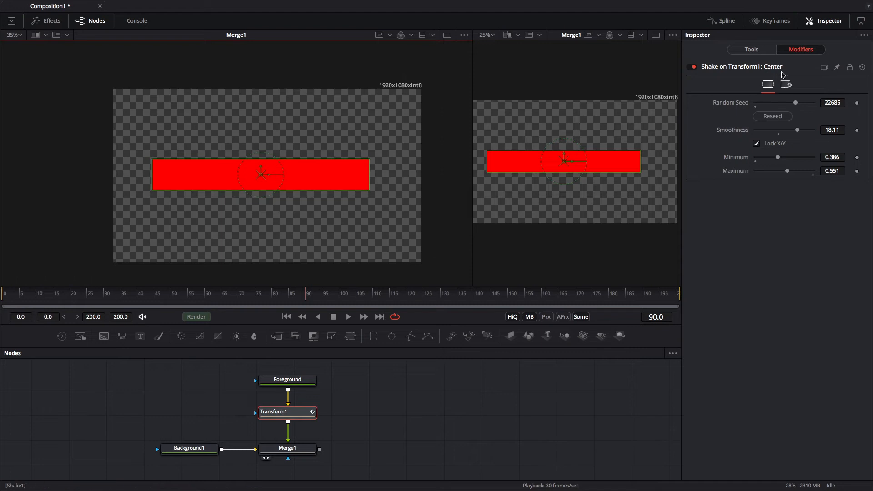
- Remove the Shake modifier from the Transform node's Center
left_click(752, 49)
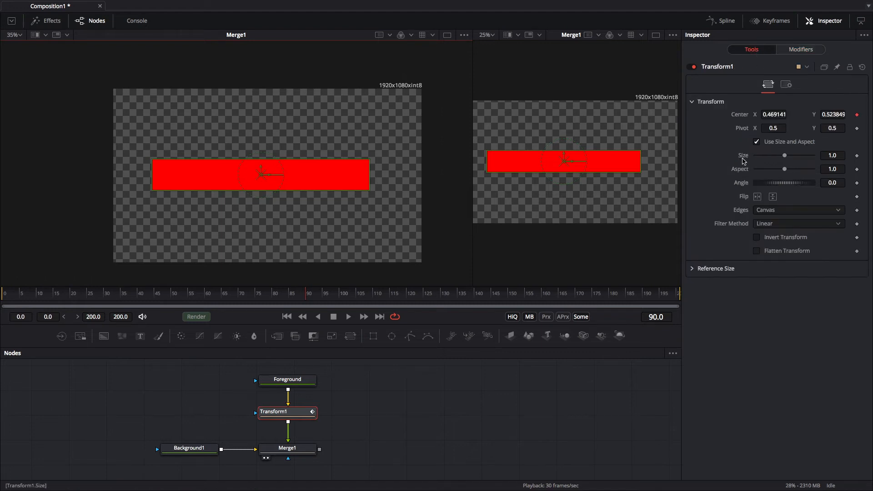
right_click(740, 120)
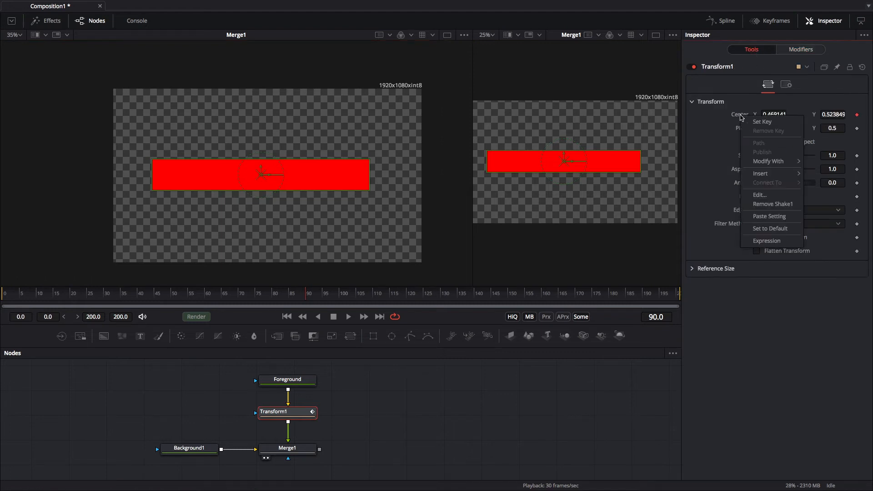
left_click(765, 204)
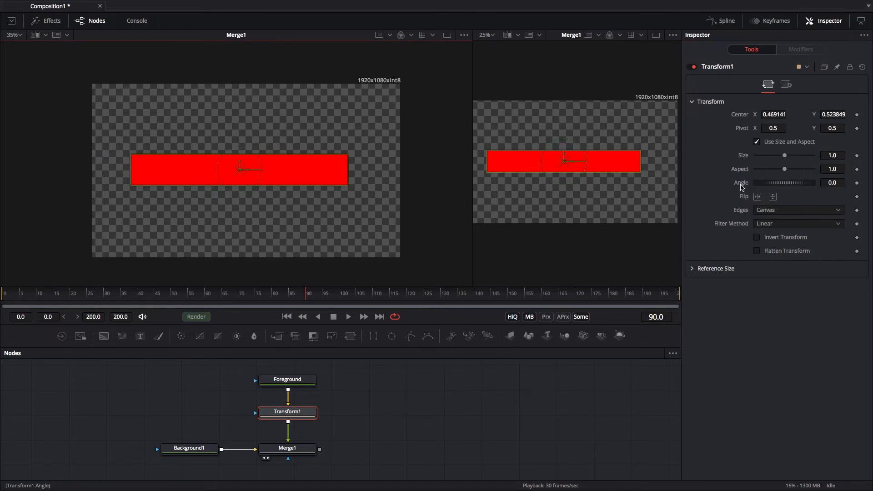
- Rotate the bar to an Angle of -10.4 and apply a Shake modifier to the Transform node's Angle
mouse_move(784, 185)
left_mouse_down()
mouse_move(799, 183)
mouse_move(770, 184)
mouse_move(781, 186)
left_mouse_up()
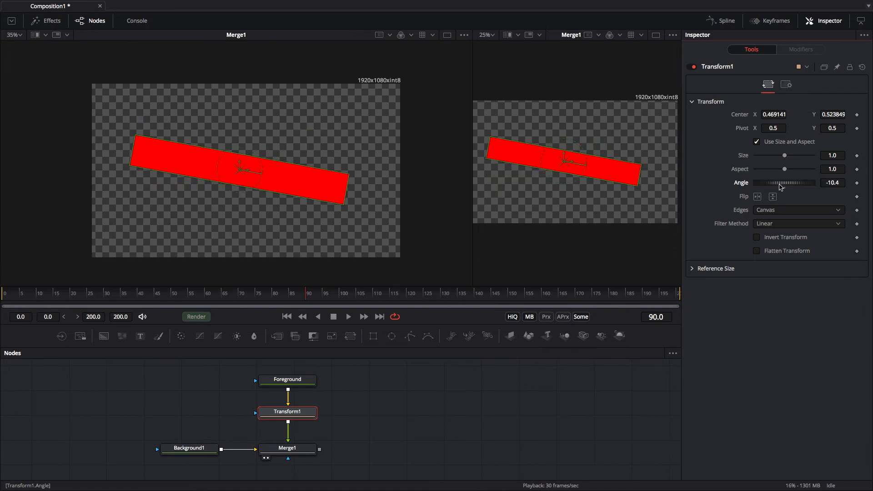
right_click(741, 184)
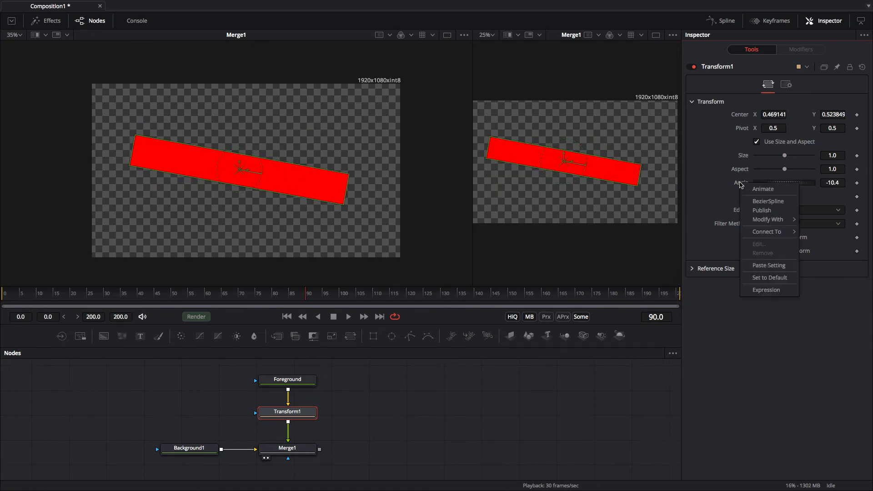
mouse_move(766, 221)
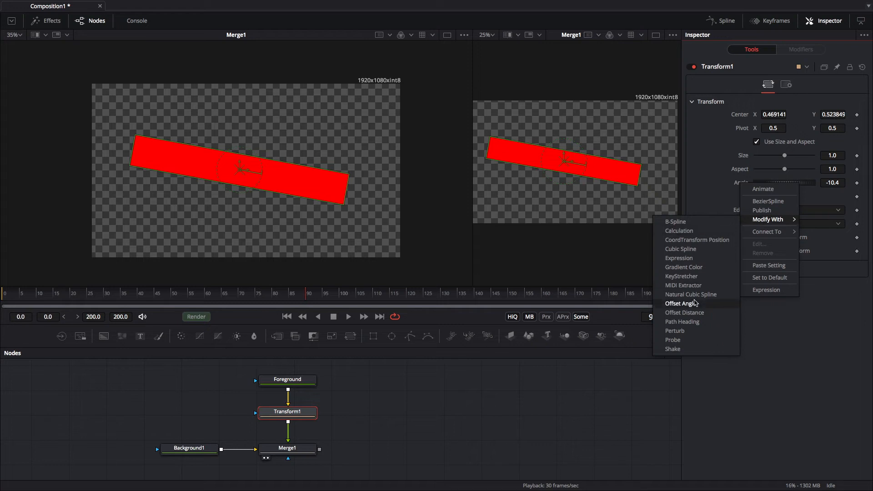
left_click(673, 350)
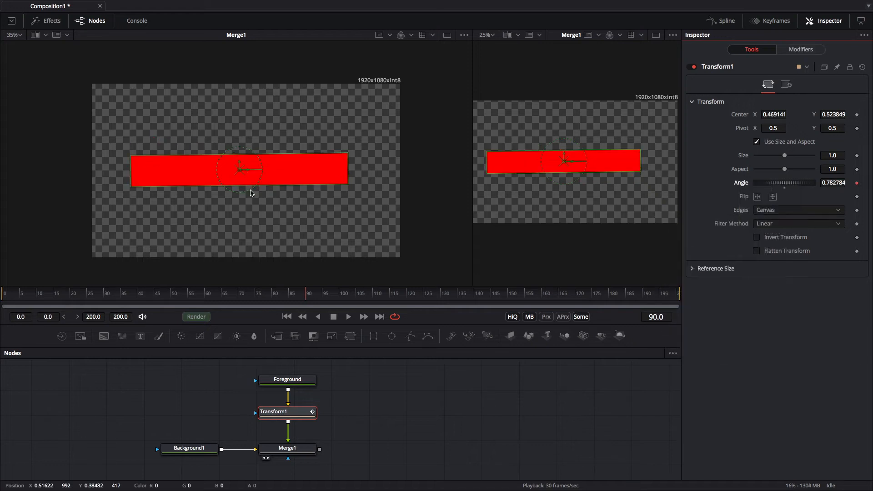
- Play the animation and examine up close how the Angle shake moves the bar's edge, and stop the playback
left_click(348, 316)
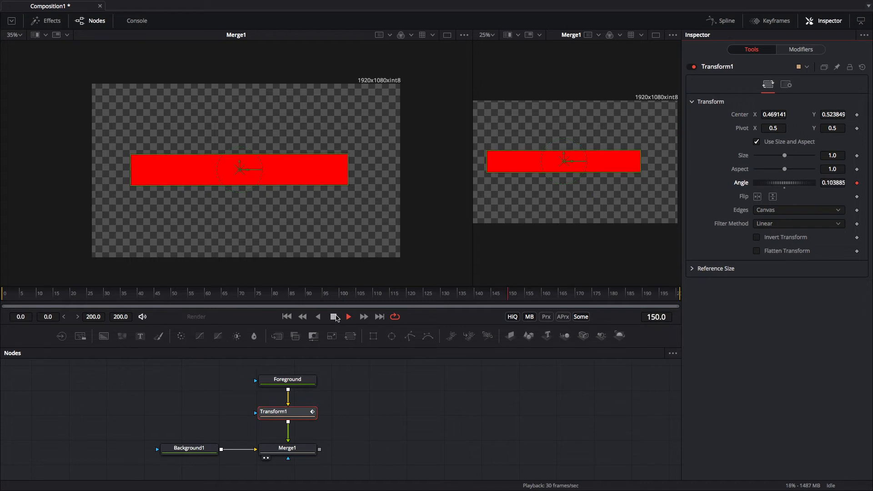
scroll(344, 182, "up", 5)
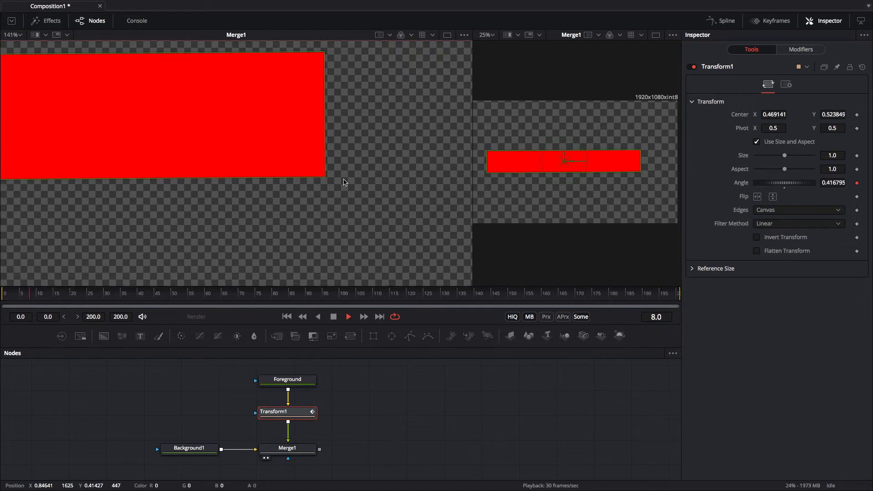
left_click_drag(206, 145, 306, 197)
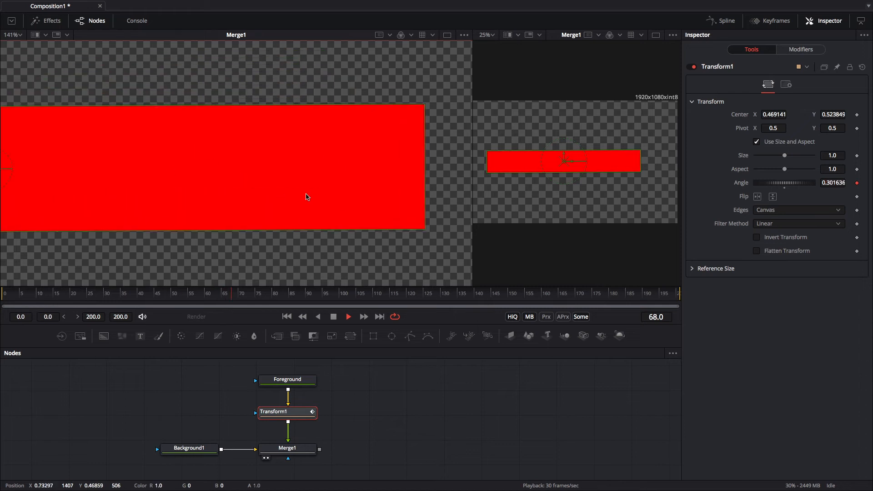
scroll(300, 200, "down", 5)
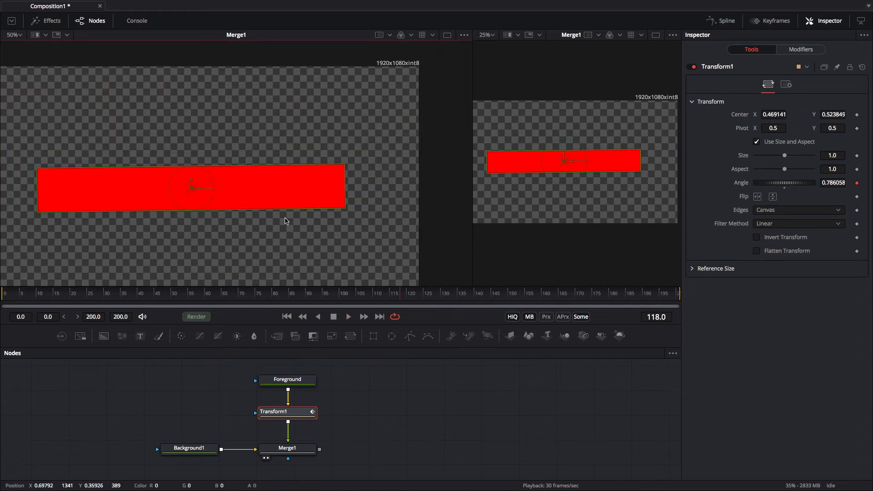
scroll(295, 220, "down", 2)
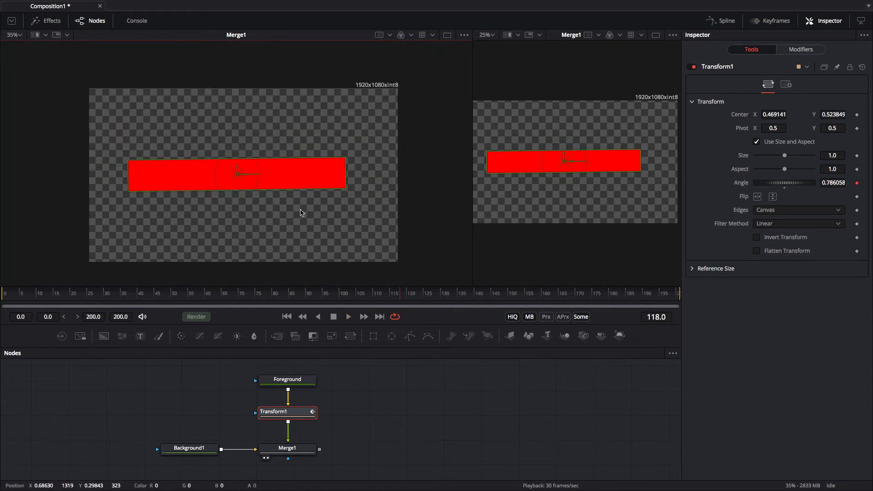
left_click_drag(344, 192, 334, 189)
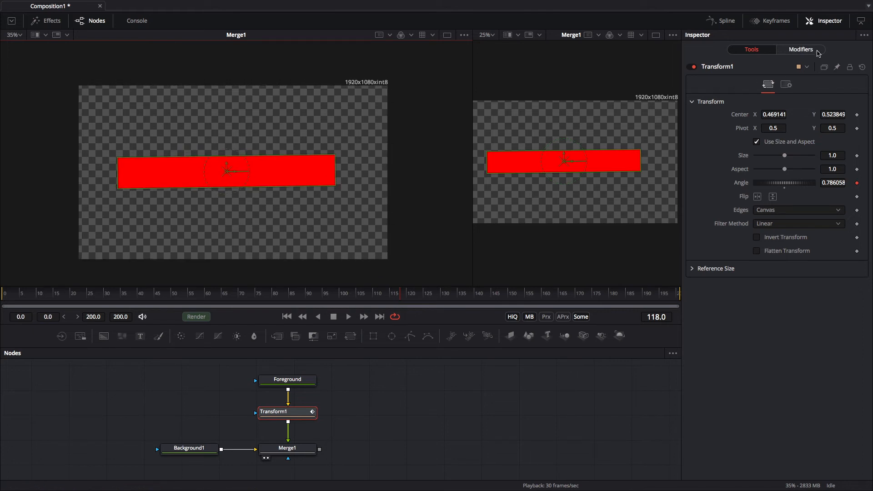
- Open the Angle's Shake modifier settings, and widen the main viewer so the whole bar fits
left_click(801, 49)
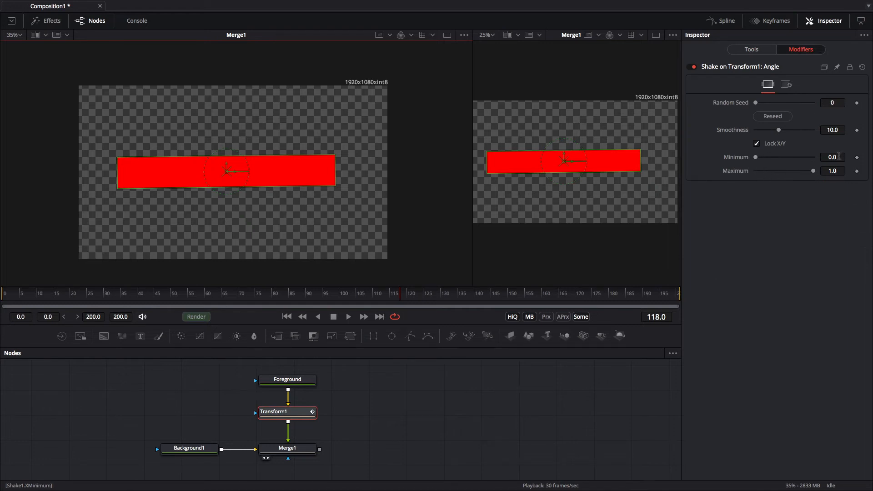
left_click(751, 49)
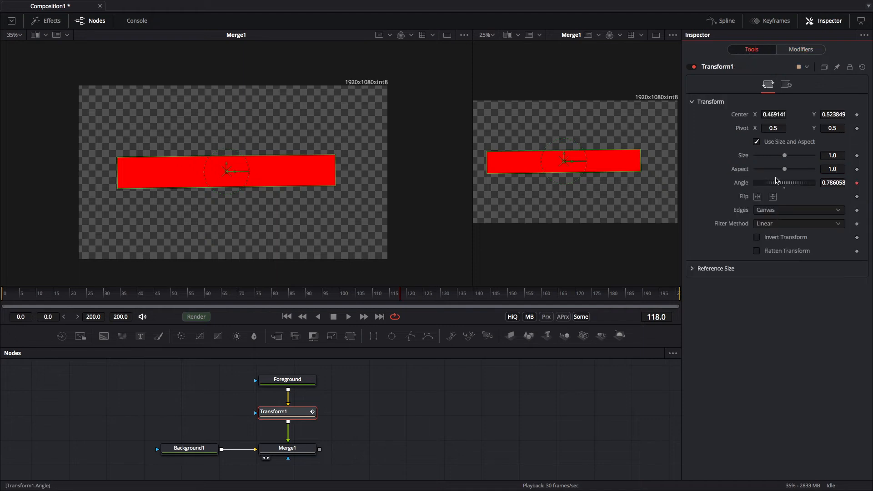
left_click(800, 50)
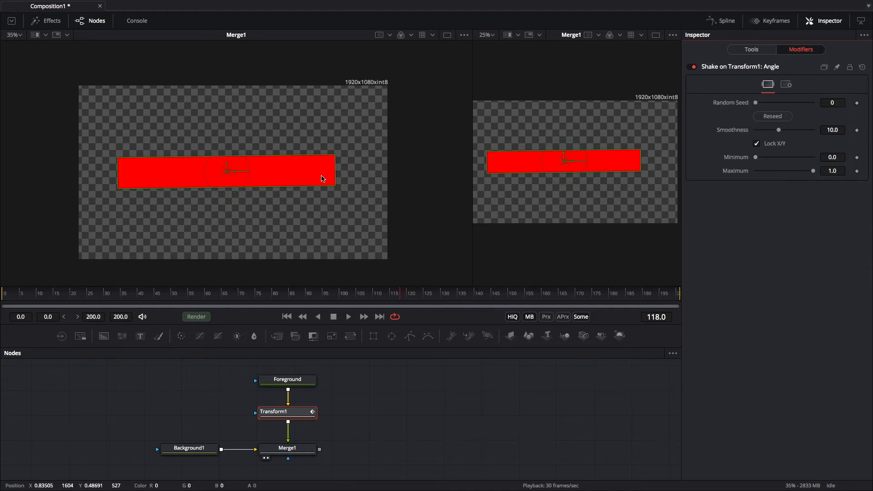
scroll(321, 180, "left", 3)
scroll(321, 181, "up", 2)
scroll(375, 184, "left", 4)
scroll(362, 182, "down", 1)
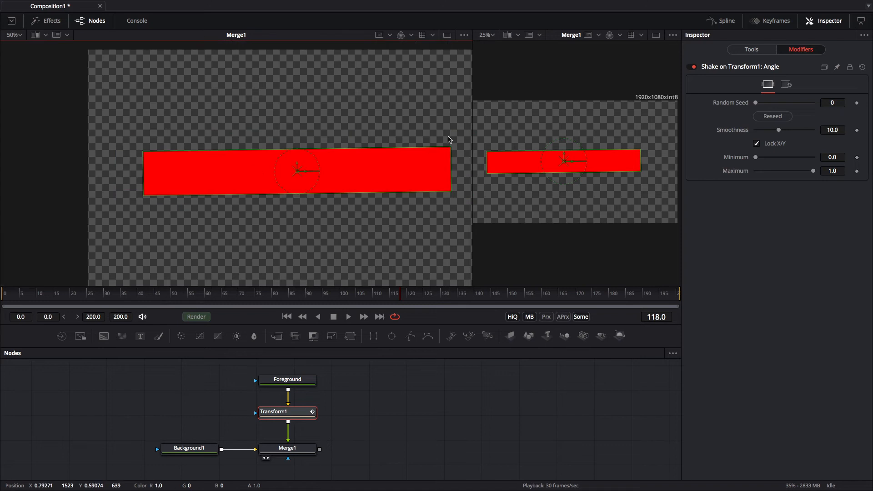
left_click_drag(471, 108, 654, 110)
scroll(514, 179, "right", 4)
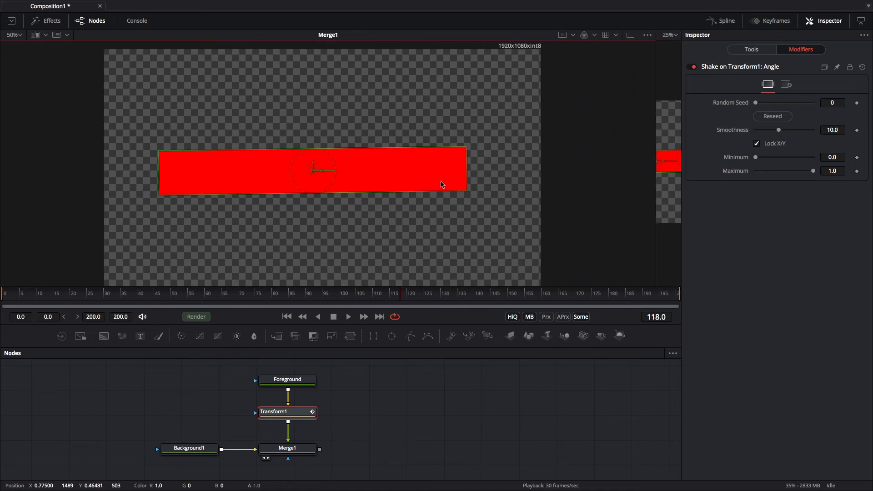
scroll(441, 185, "down", 1)
- Set the Angle shake's Maximum to 90 and play the animation from the first frame
left_click(836, 172)
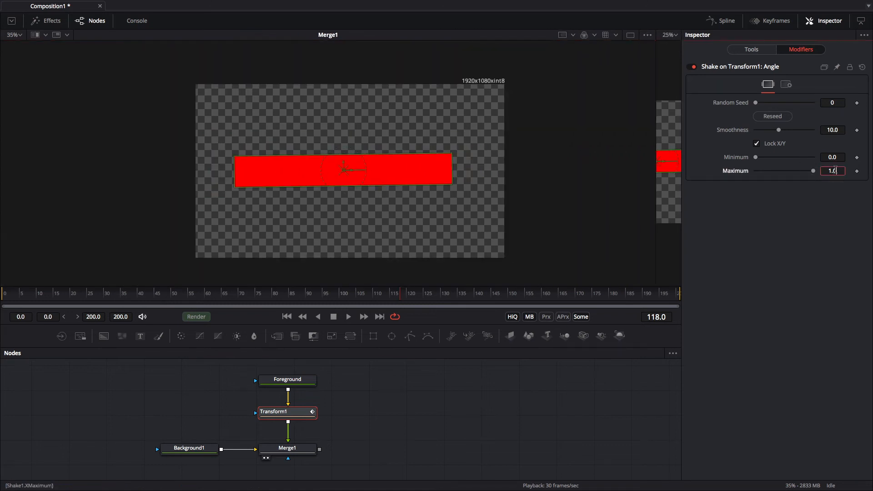
type("90")
key("Tab")
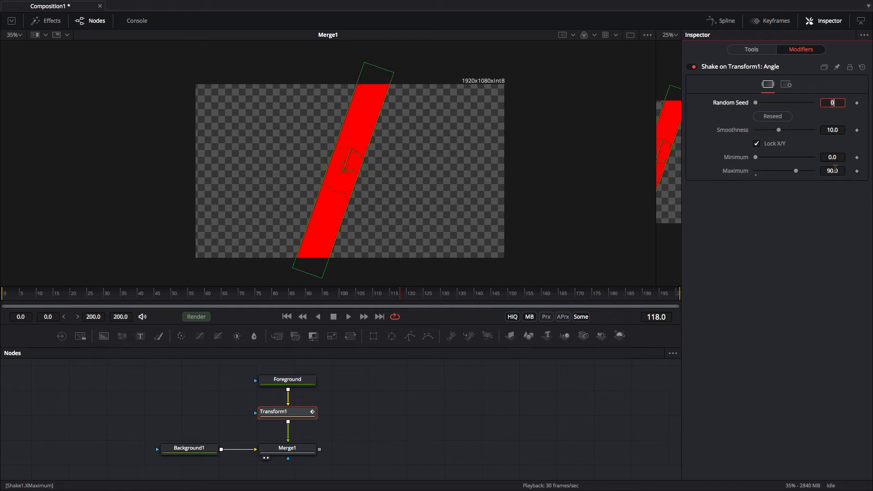
left_click_drag(46, 294, 3, 295)
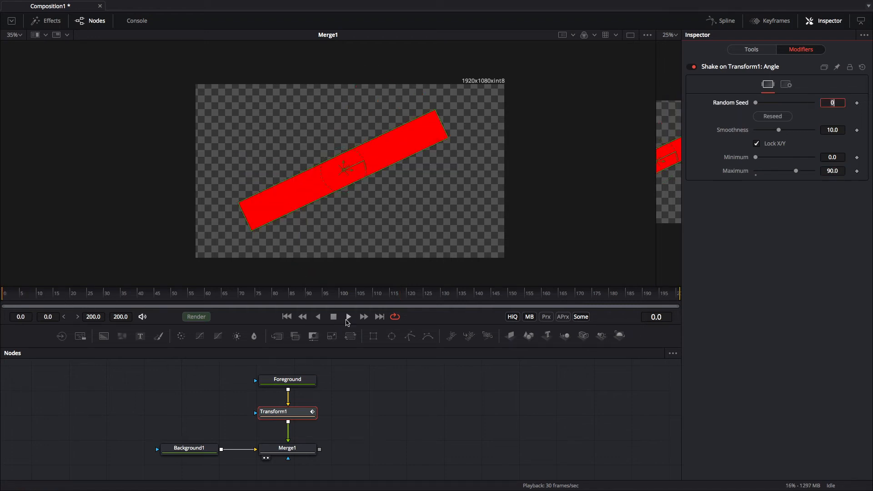
left_click(348, 317)
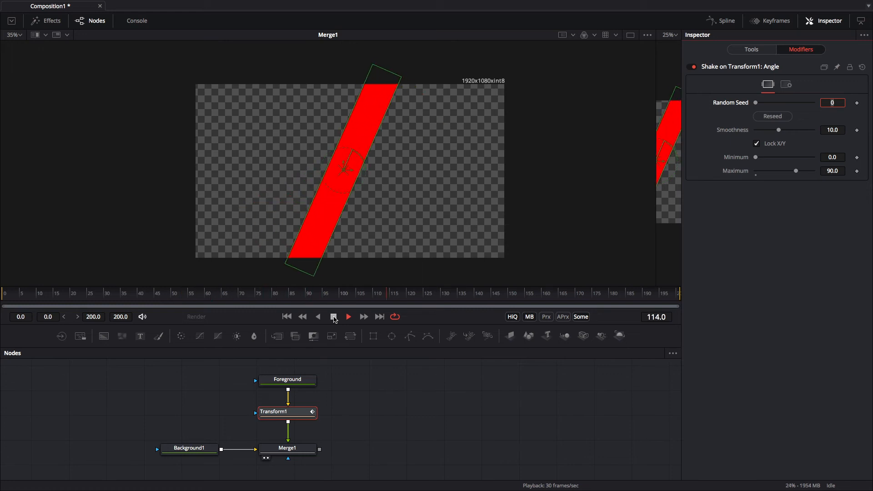
- Raise the Angle shake's Maximum to 128 and Smoothness to 25 during playback, and stop the animation
left_click_drag(796, 171, 813, 177)
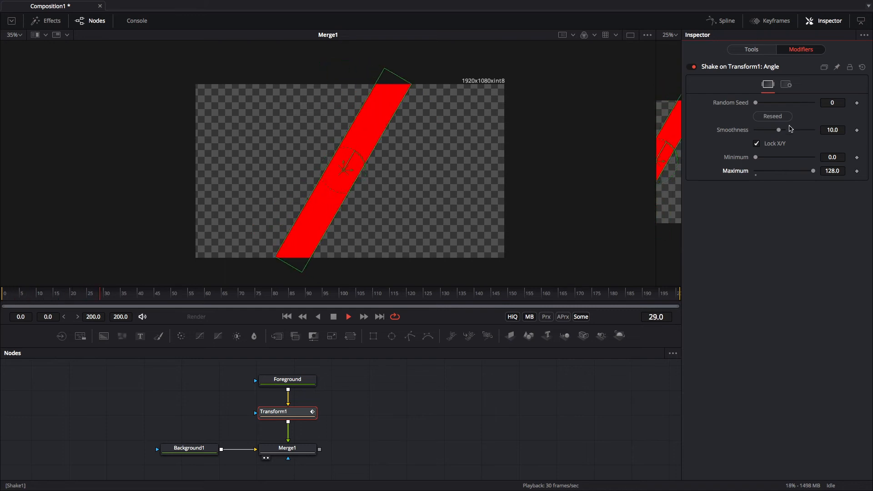
left_click_drag(778, 131, 835, 136)
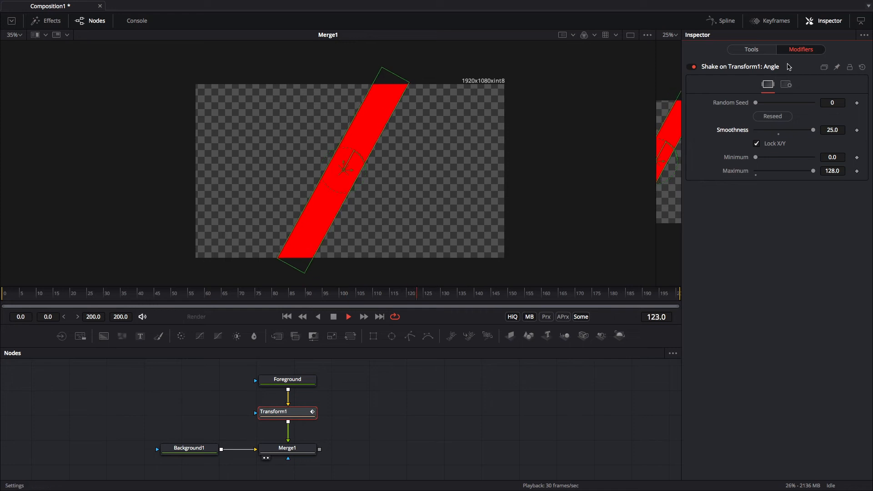
left_click(752, 50)
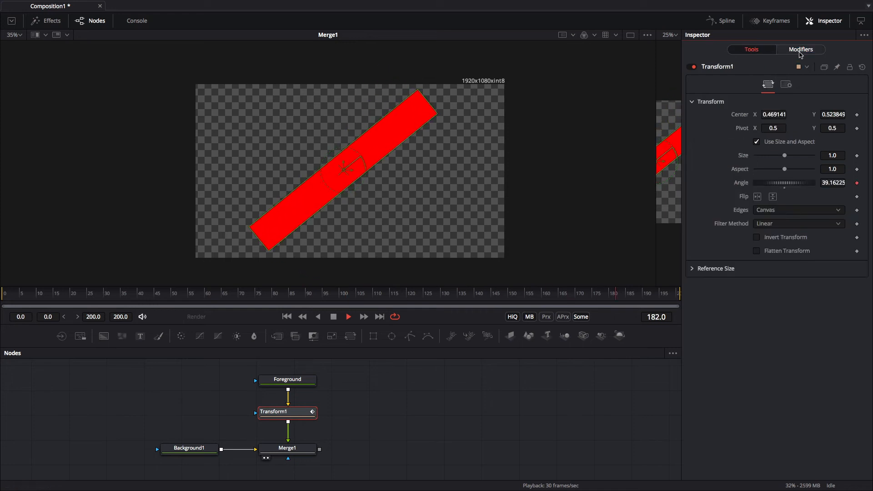
left_click(334, 317)
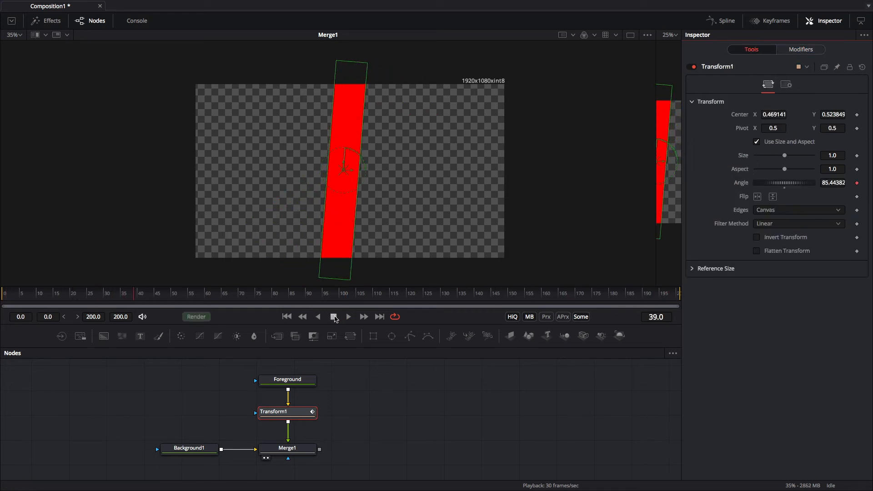
- Disable the Shake modifier on Angle, return the playhead to frame 0, and show the Transform node's own settings
left_click(799, 50)
left_click(693, 68)
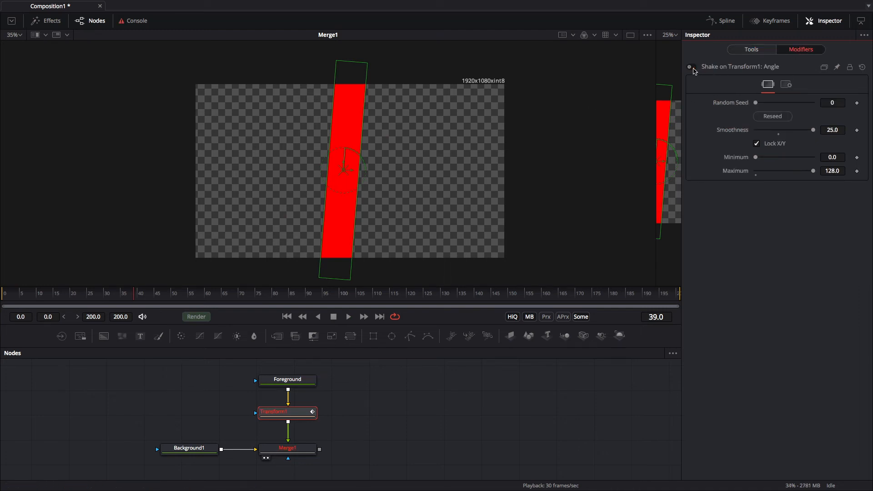
left_click_drag(156, 299, 2, 292)
left_click(751, 50)
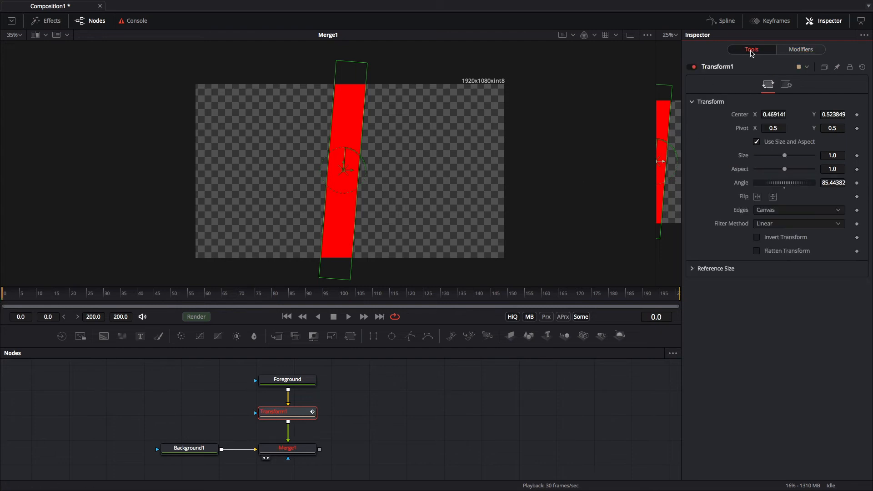
- Remove the Shake modifier from the Transform node's Angle and set the Angle to 0
right_click(737, 183)
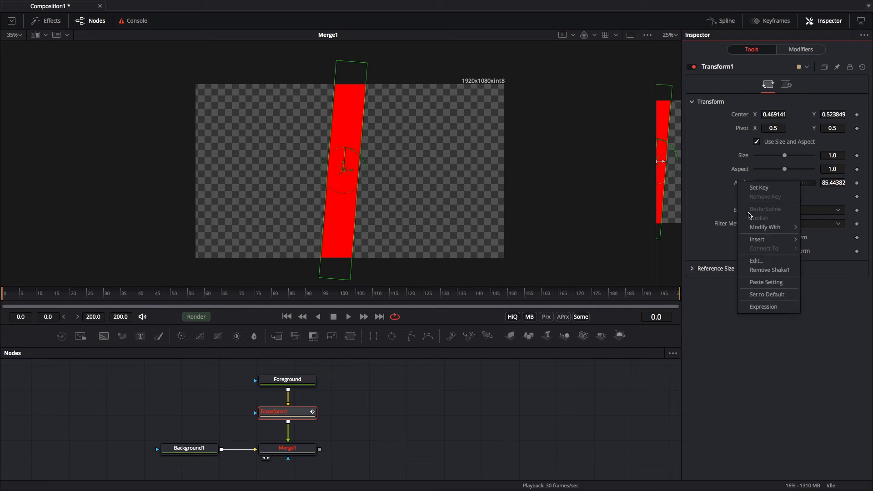
left_click(769, 270)
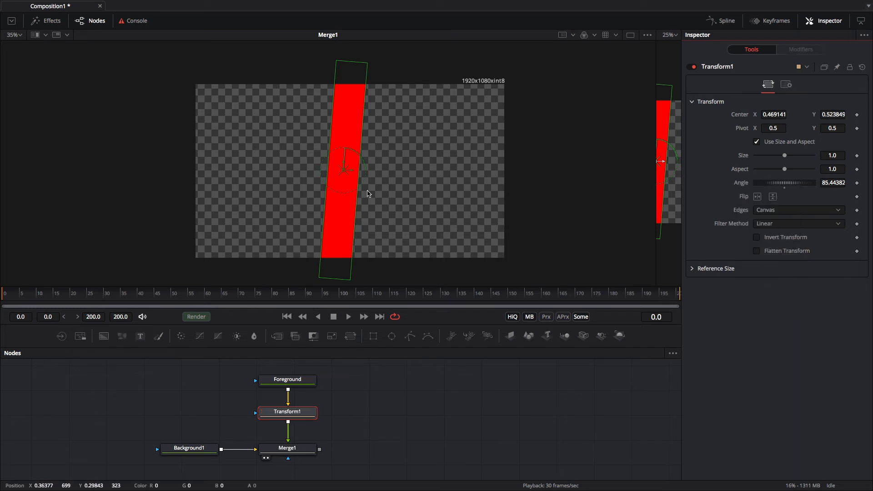
left_click(832, 183)
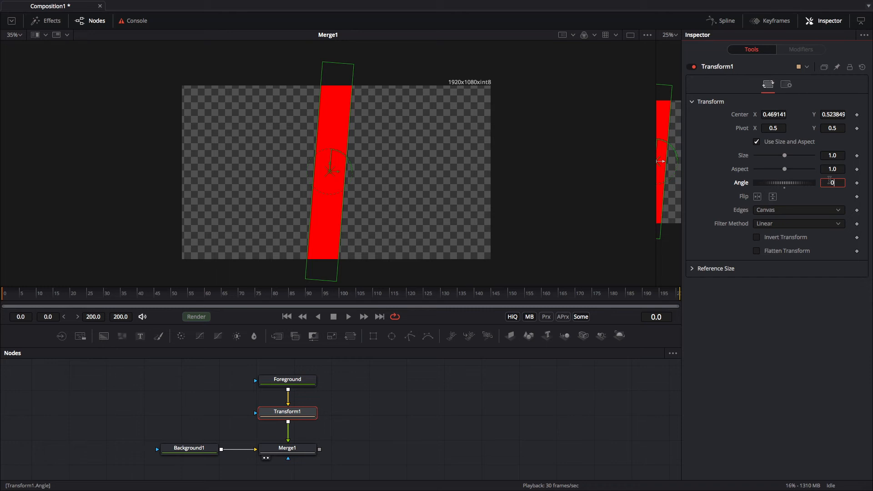
type("0")
key("Tab")
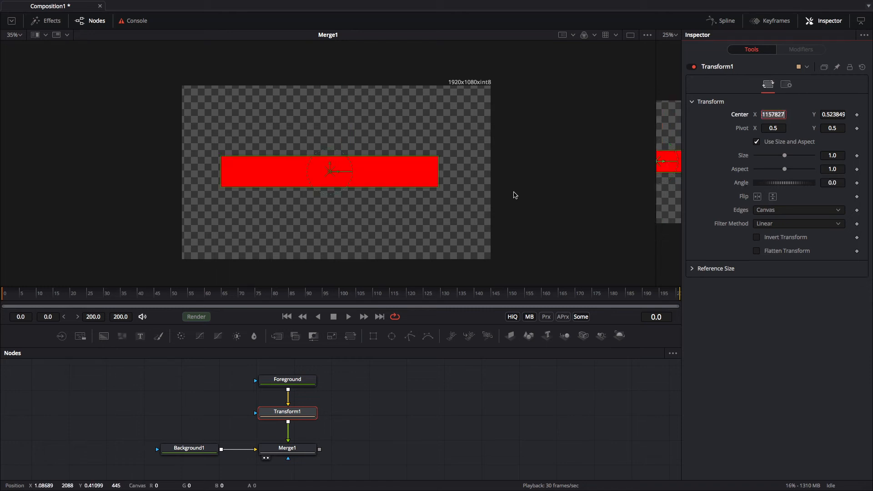
left_click(450, 383)
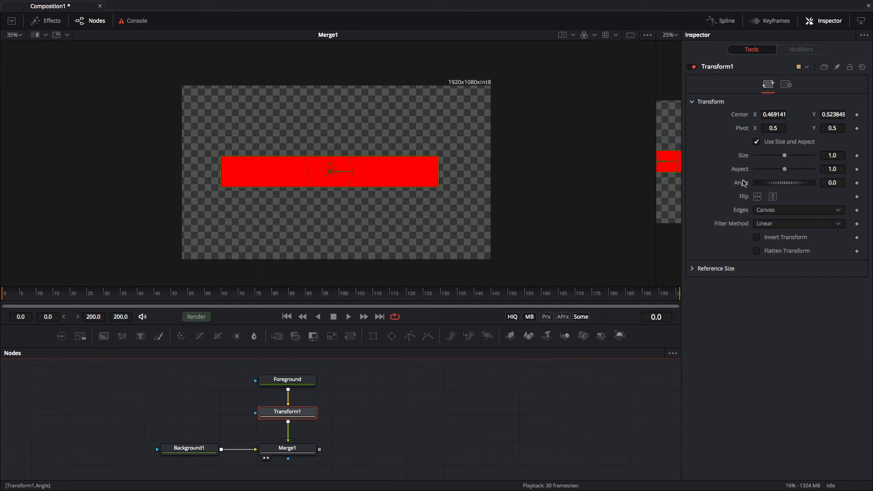
- Add an expression to the Transform node's Angle and set it to time*10
right_click(741, 183)
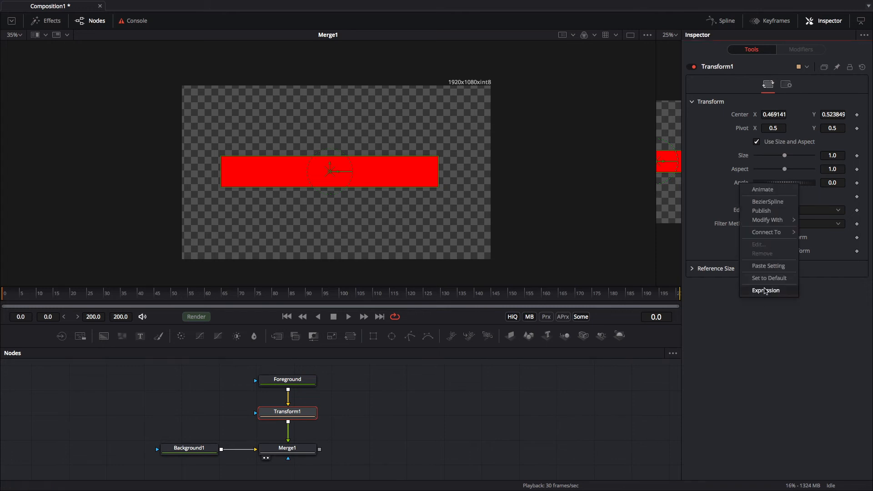
left_click(765, 291)
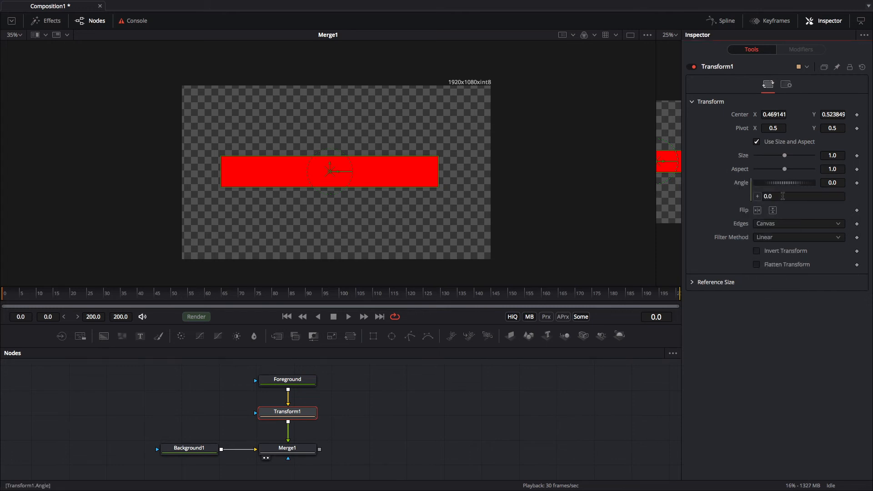
left_click(776, 196)
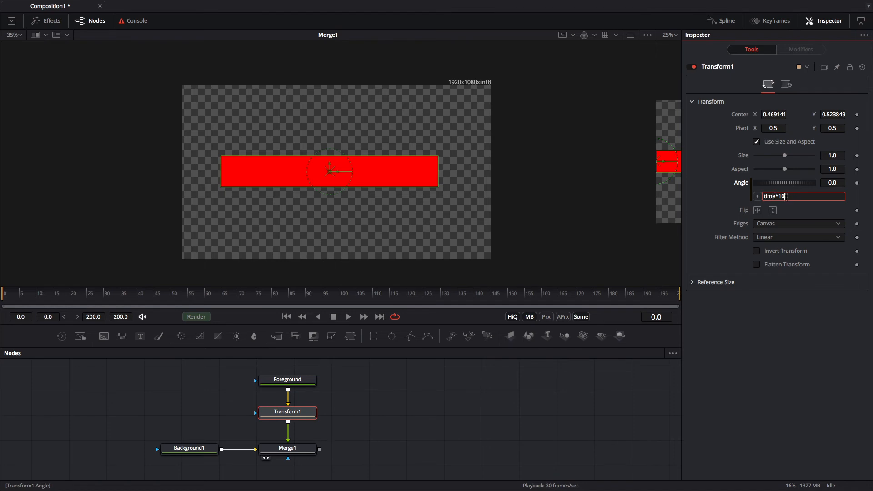
left_click(511, 214)
- Play the rotating bar animation from the first frame, then stop playback
left_click(21, 296)
left_click_drag(20, 296, 3, 298)
left_click(348, 317)
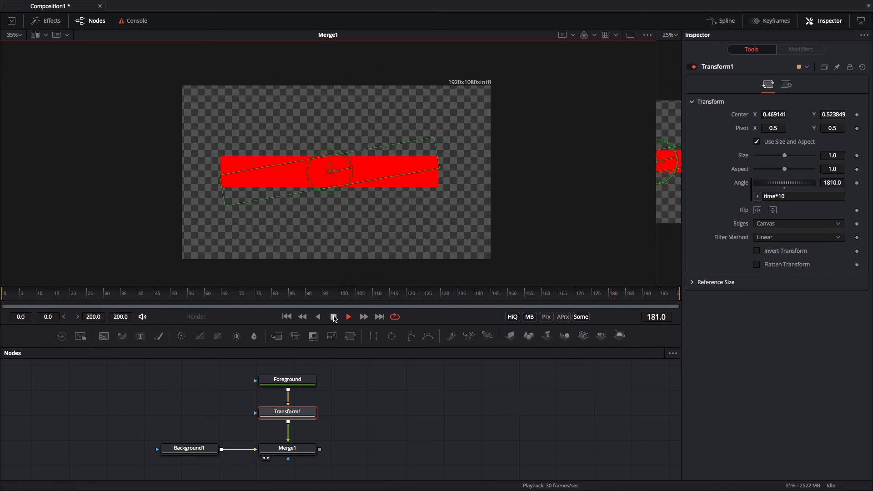
left_click(333, 318)
- Change the Angle expression to time*2 and play the animation from the first frame
left_click(802, 198)
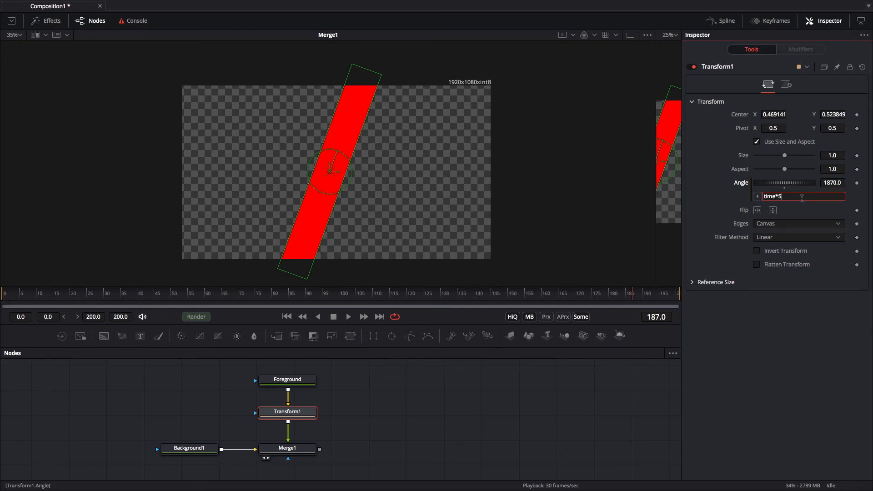
type("2")
key("Return")
left_click(286, 316)
left_click(348, 317)
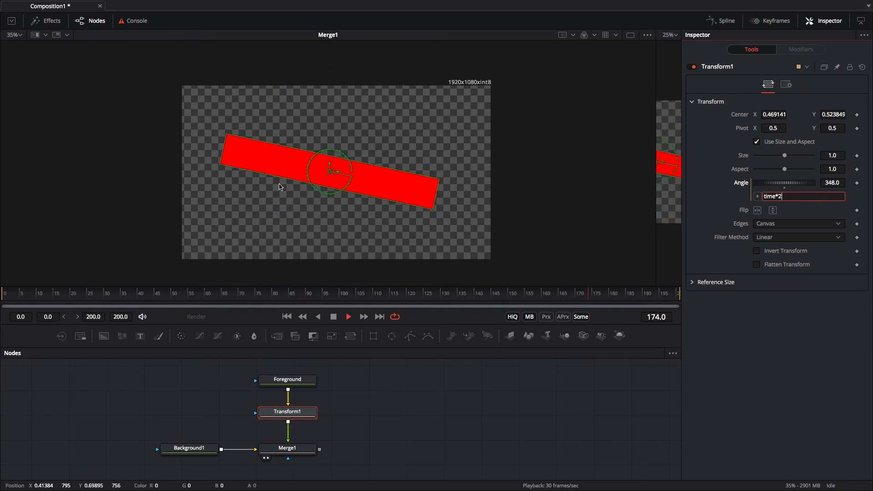
- Stop playback, reverse the rotation by changing the Angle expression to -time*2, and play the animation again before stopping it
left_click(333, 317)
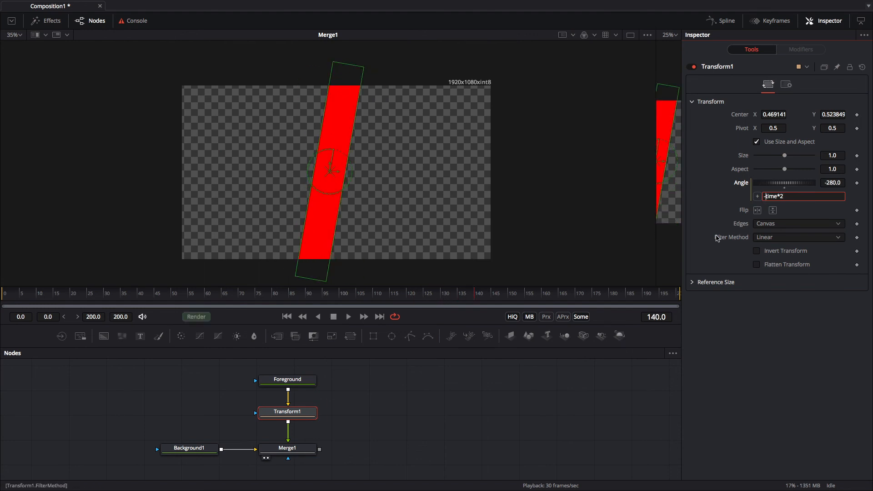
left_click(349, 317)
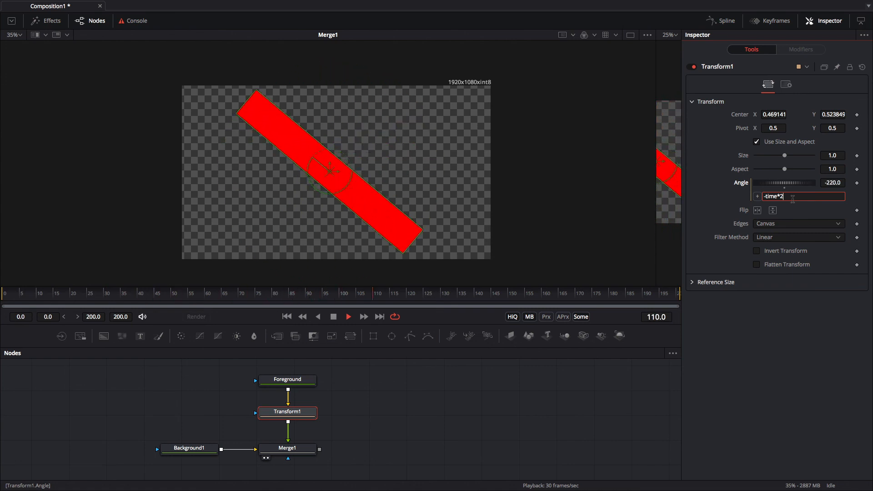
left_click(374, 411)
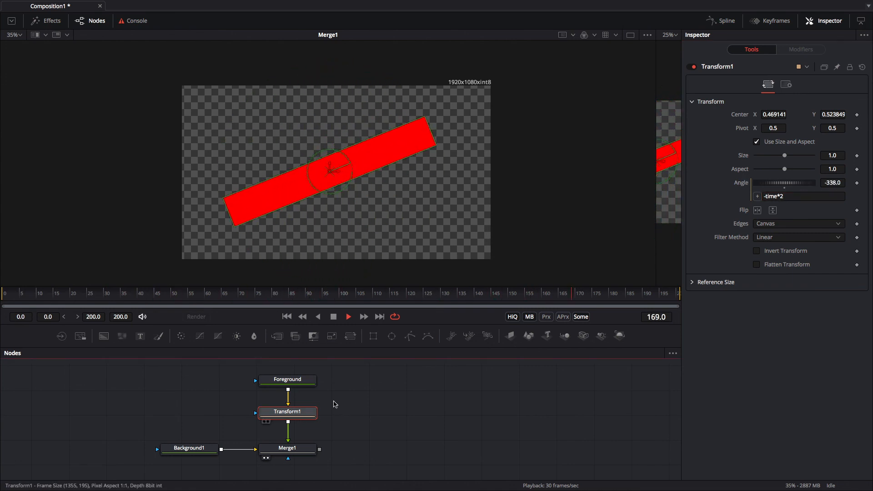
key("space")
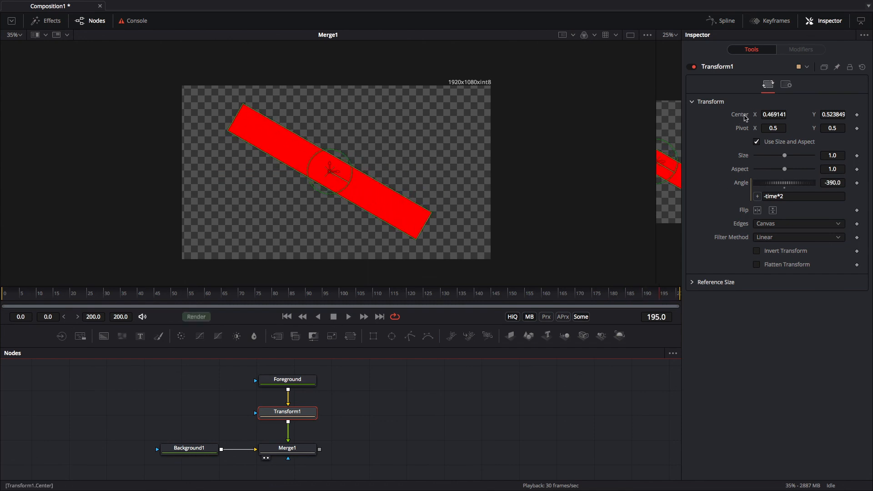
- Shift the bar horizontally in the viewer to a Center X of about 0.56, keeping its Center Y
scroll(423, 182, "right", 8)
key("z")
key("z")
scroll(424, 169, "right", 1)
scroll(424, 170, "right", 2)
scroll(417, 170, "down", 3)
left_click_drag(352, 173, 378, 187)
scroll(377, 183, "up", 2)
key("z")
key("z")
scroll(416, 191, "up", 2)
left_click_drag(407, 195, 451, 199)
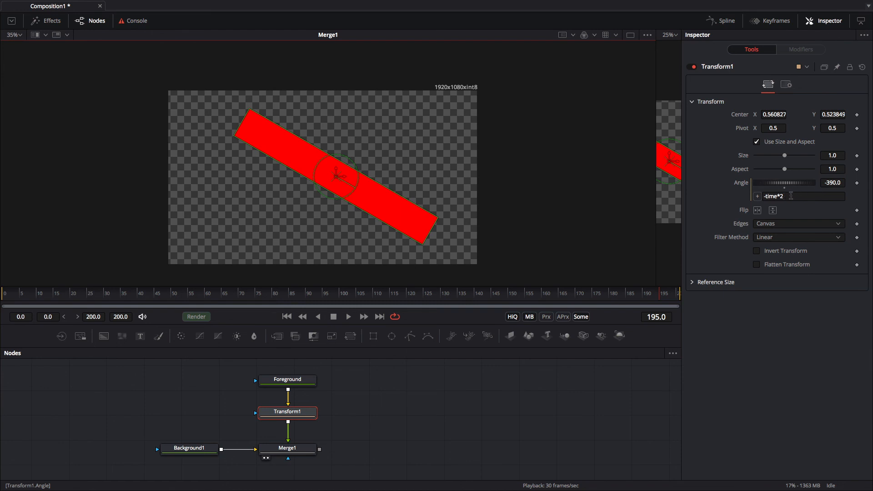
- Examine the modifiers available for the Transform node's Center, then dismiss the list without applying one
right_click(741, 115)
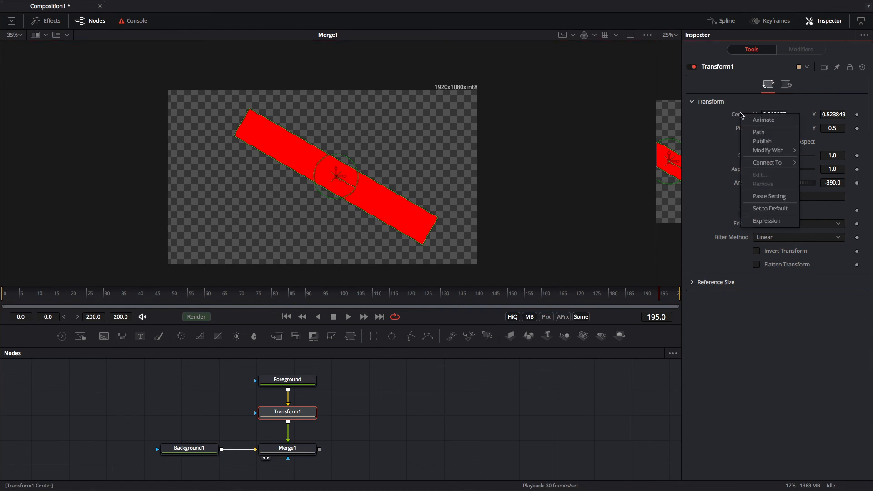
mouse_move(770, 153)
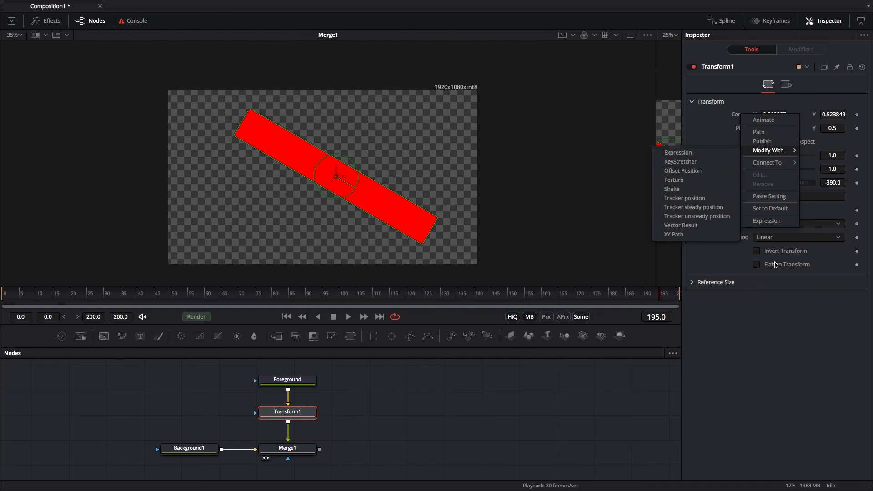
left_click(425, 407)
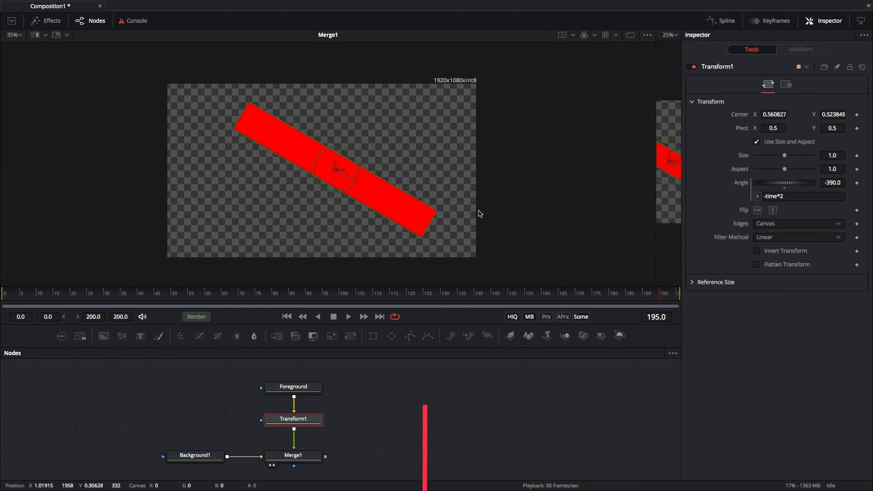